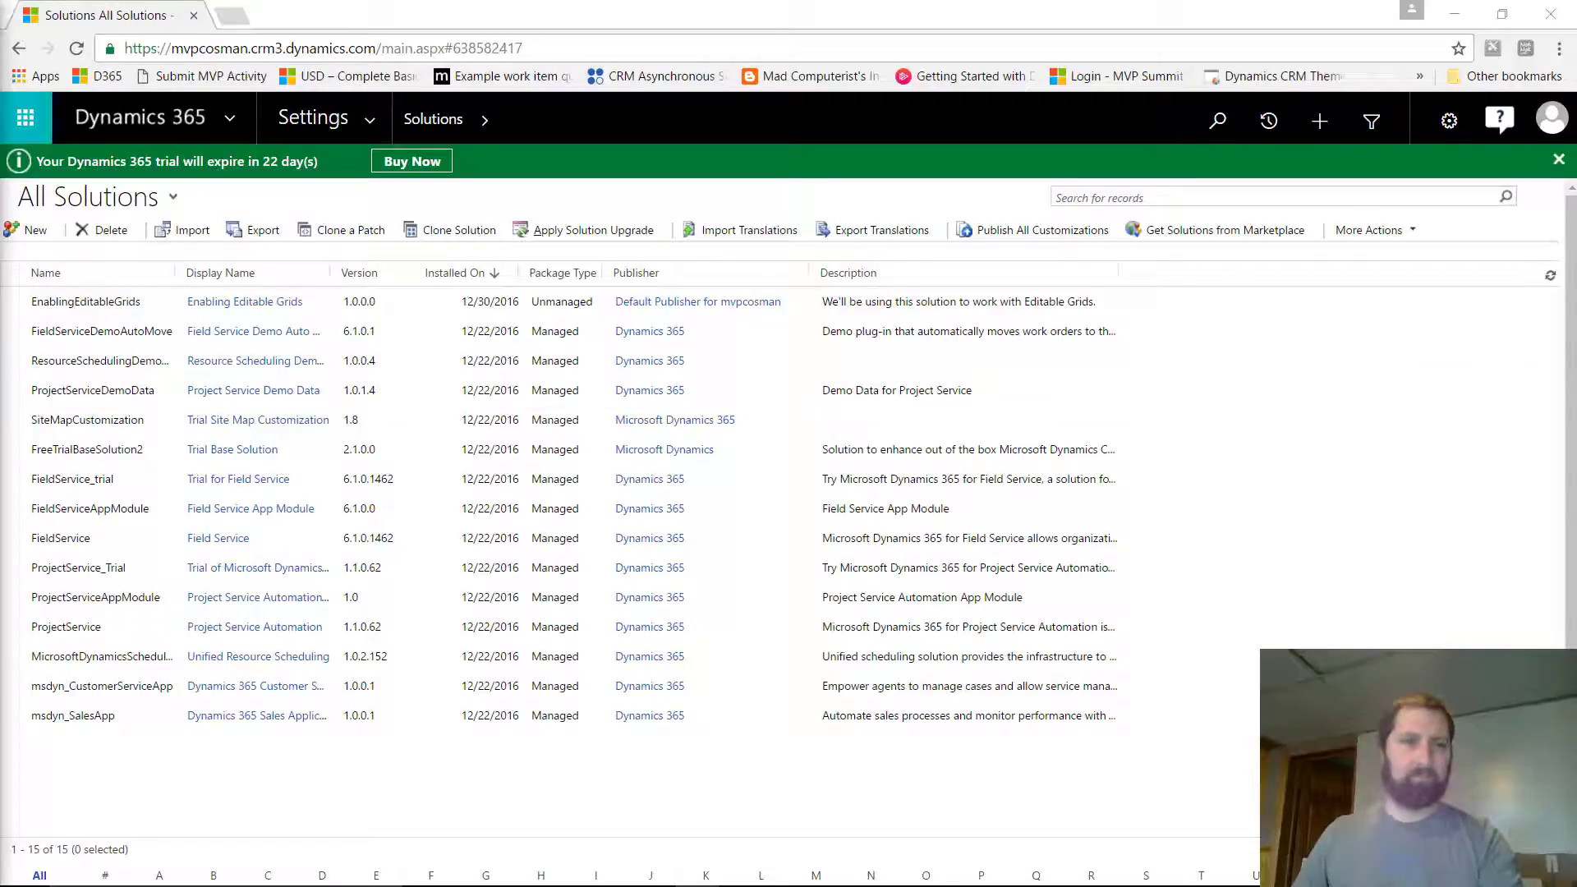
Step: Open the Enabling Editable Grids solution and display the control settings of its Lead entity
{"action": "double_click", "coordinate": [421, 318]}
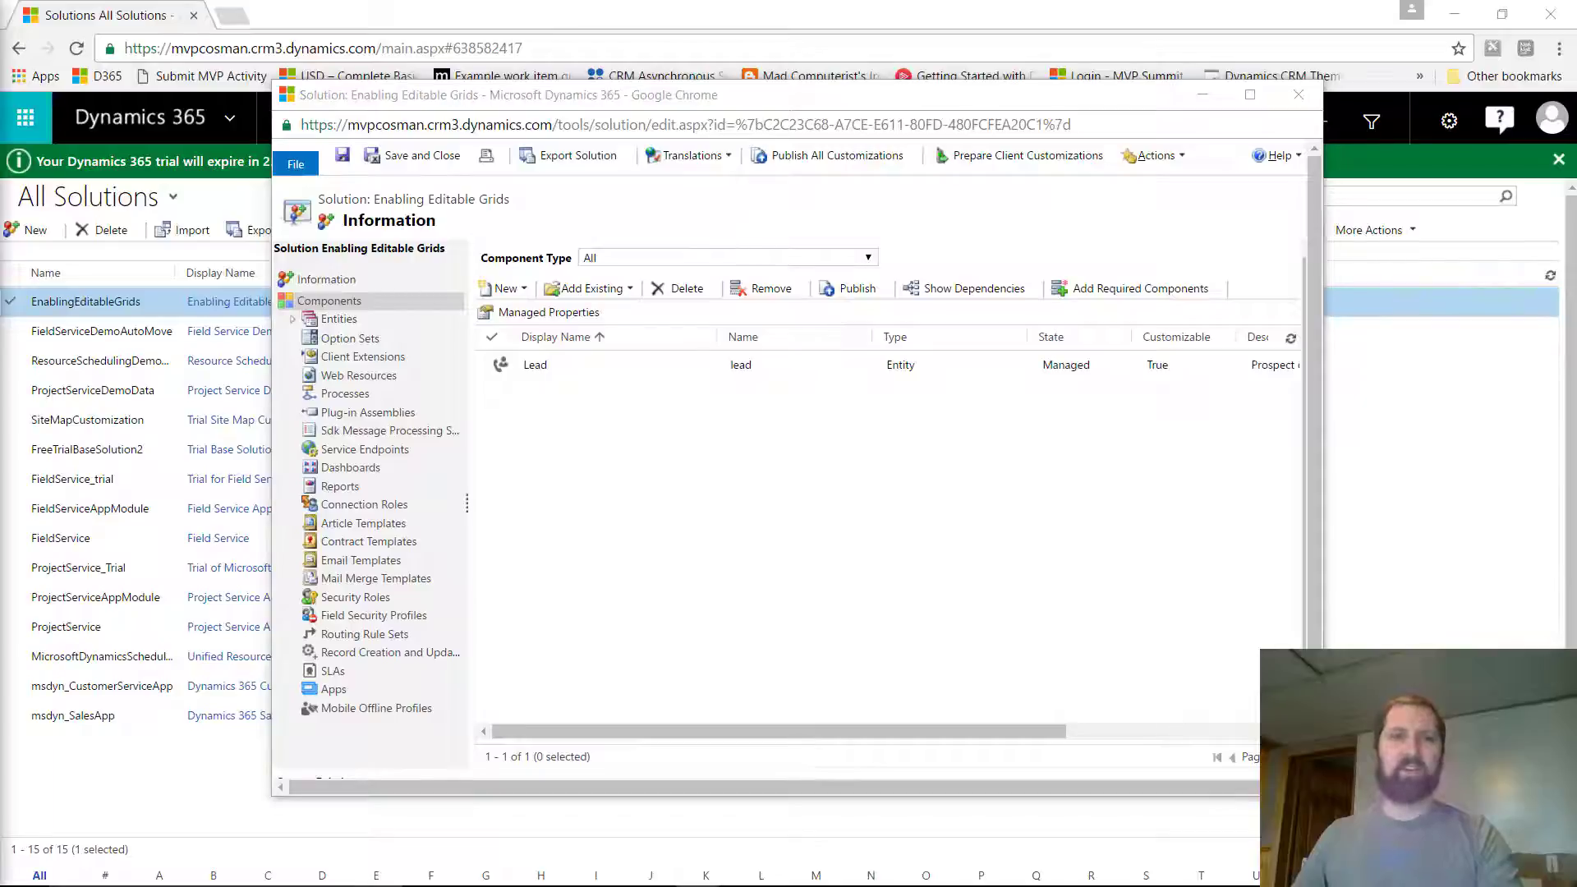
{"action": "double_click", "coordinate": [706, 366]}
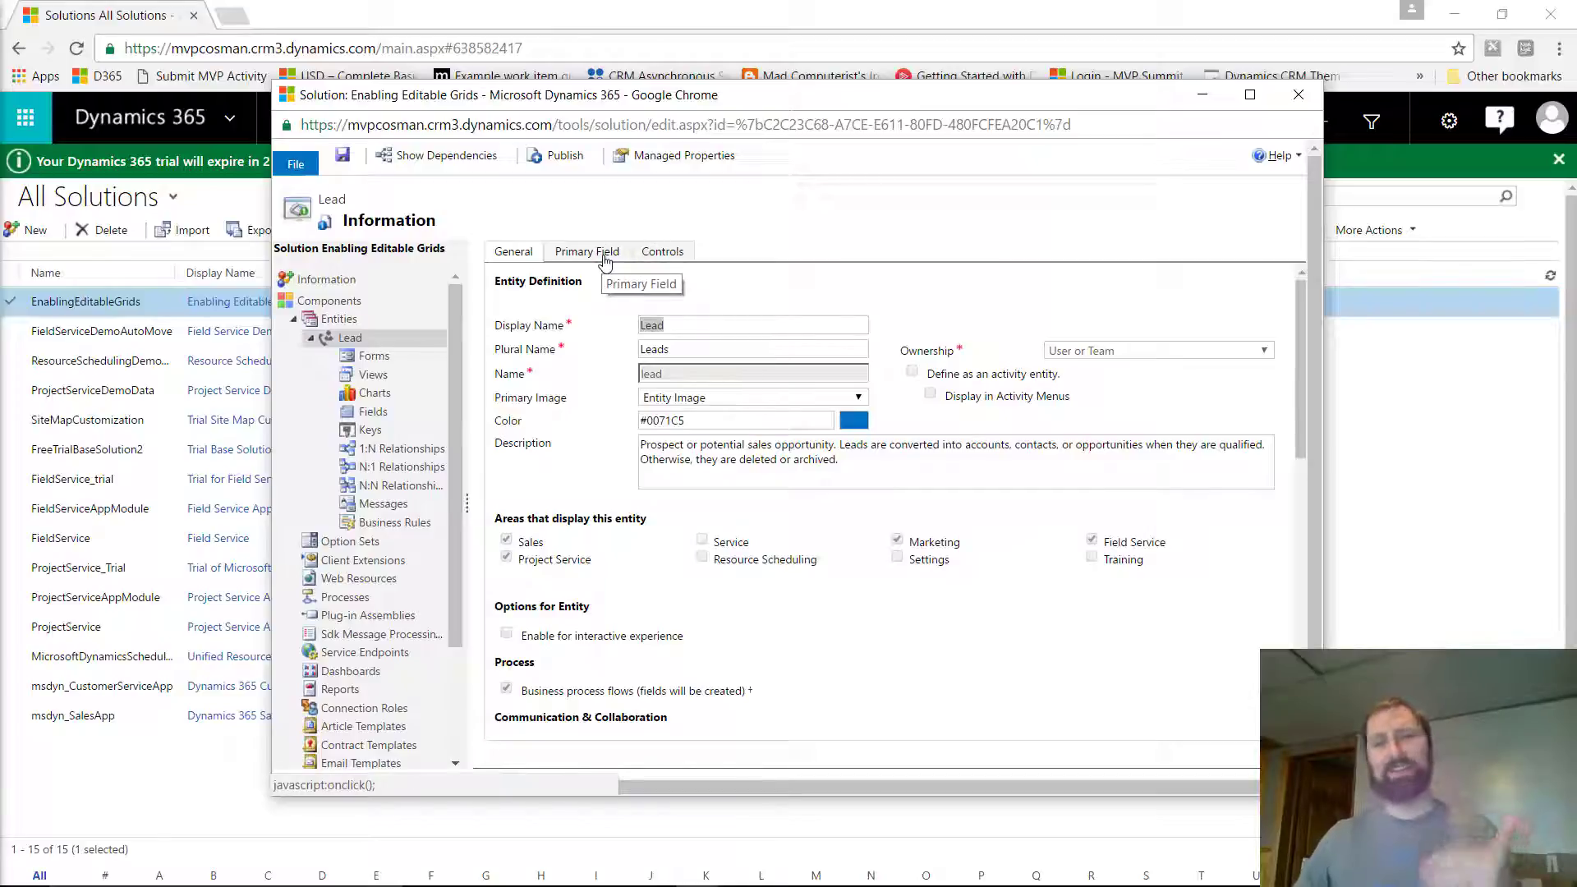
{"action": "left_click", "coordinate": [662, 256]}
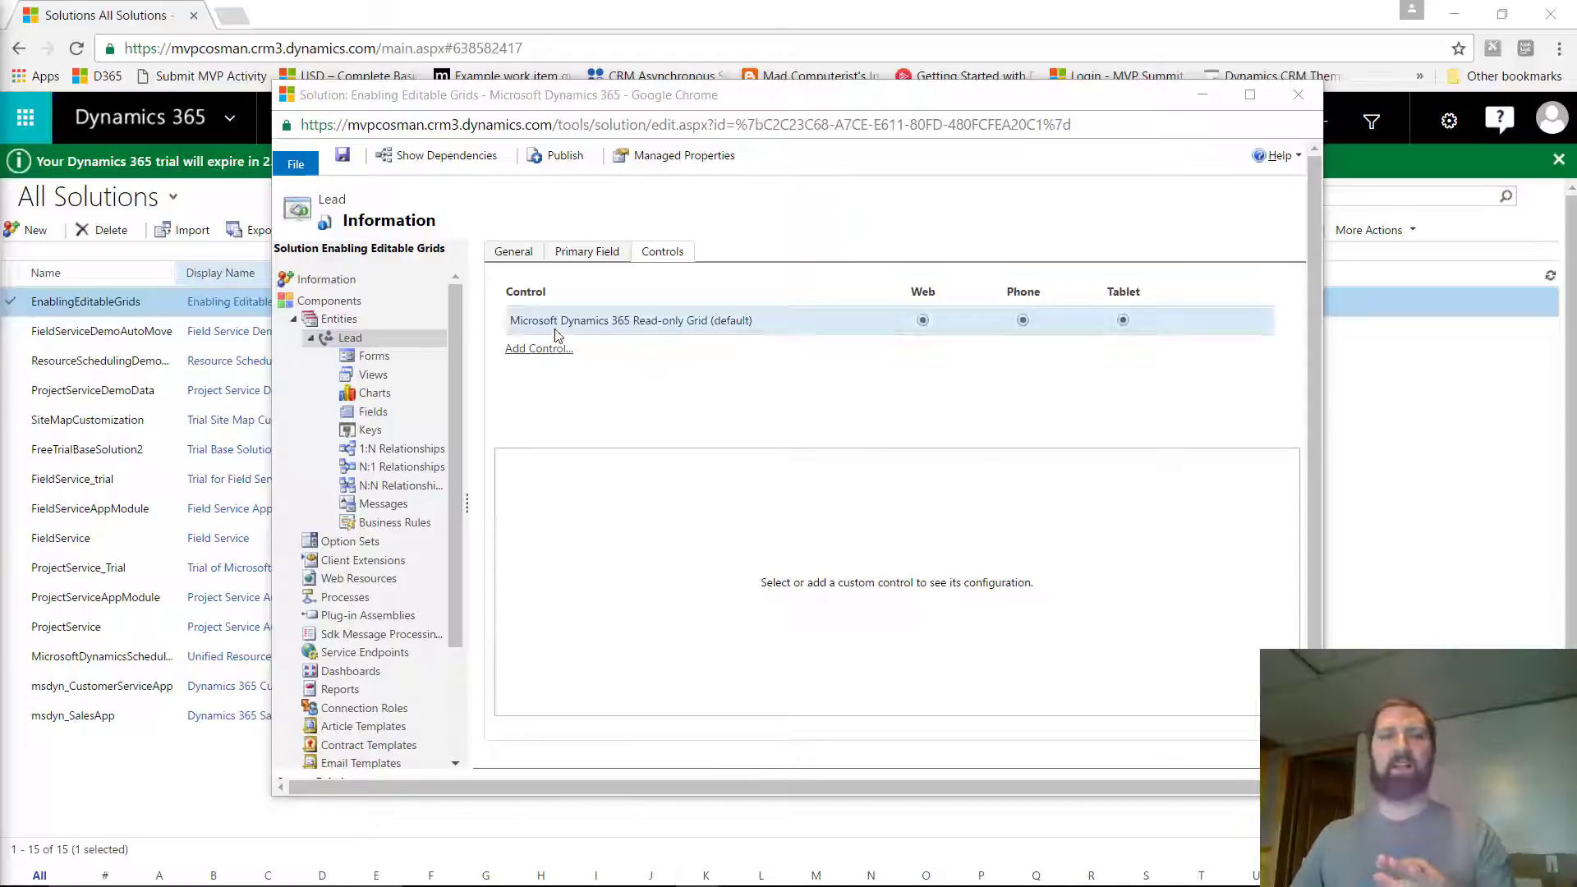
Step: Add the Editable Grid control to the Lead entity
{"action": "left_click", "coordinate": [509, 347]}
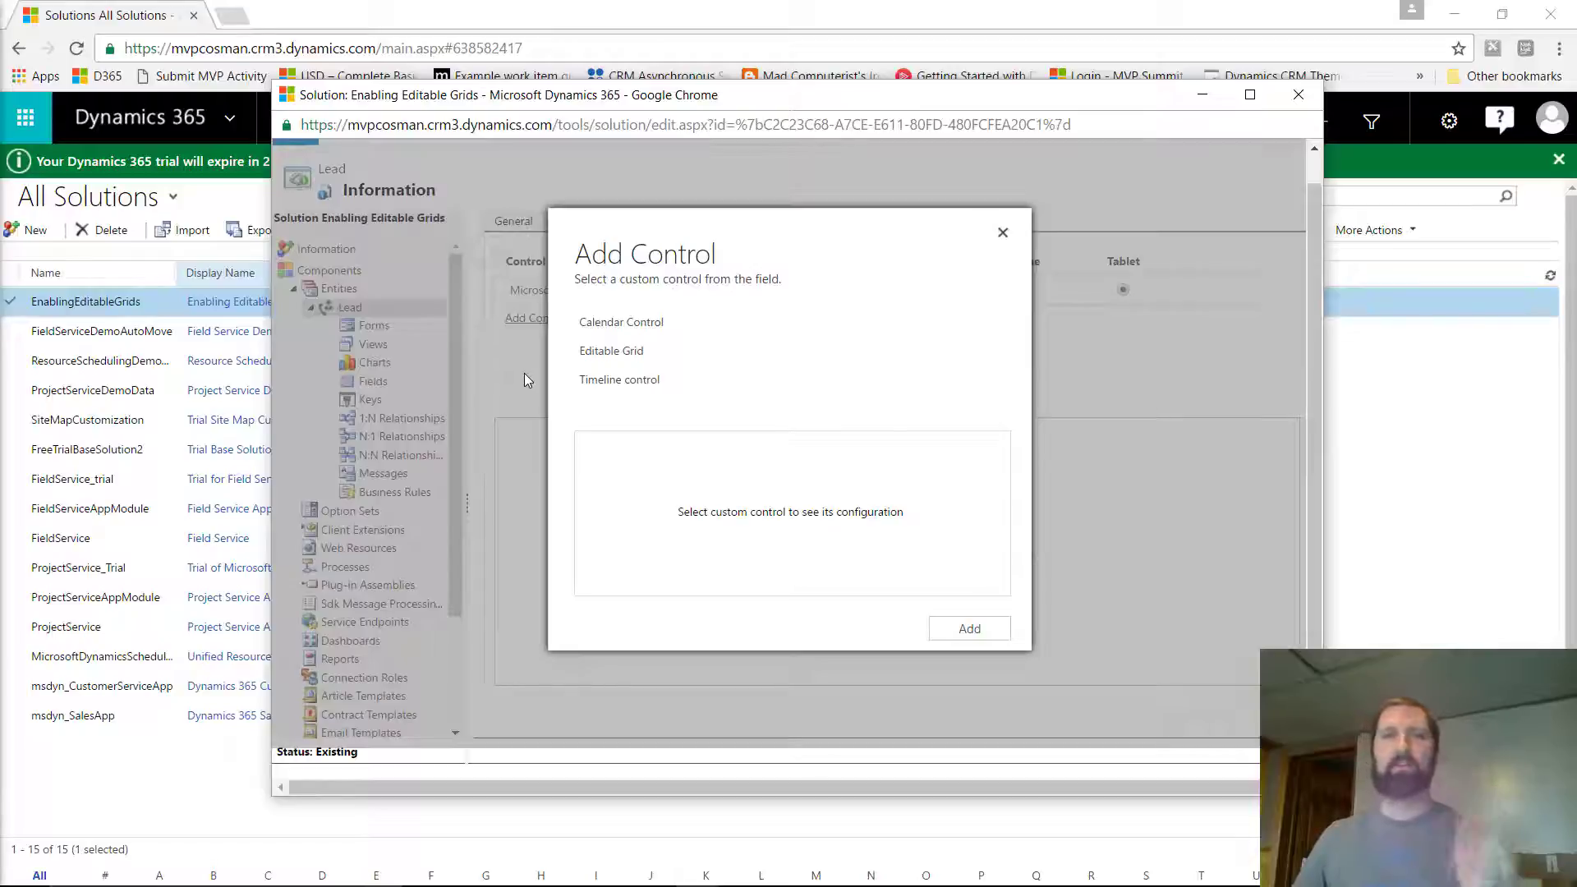
{"action": "left_click", "coordinate": [644, 359]}
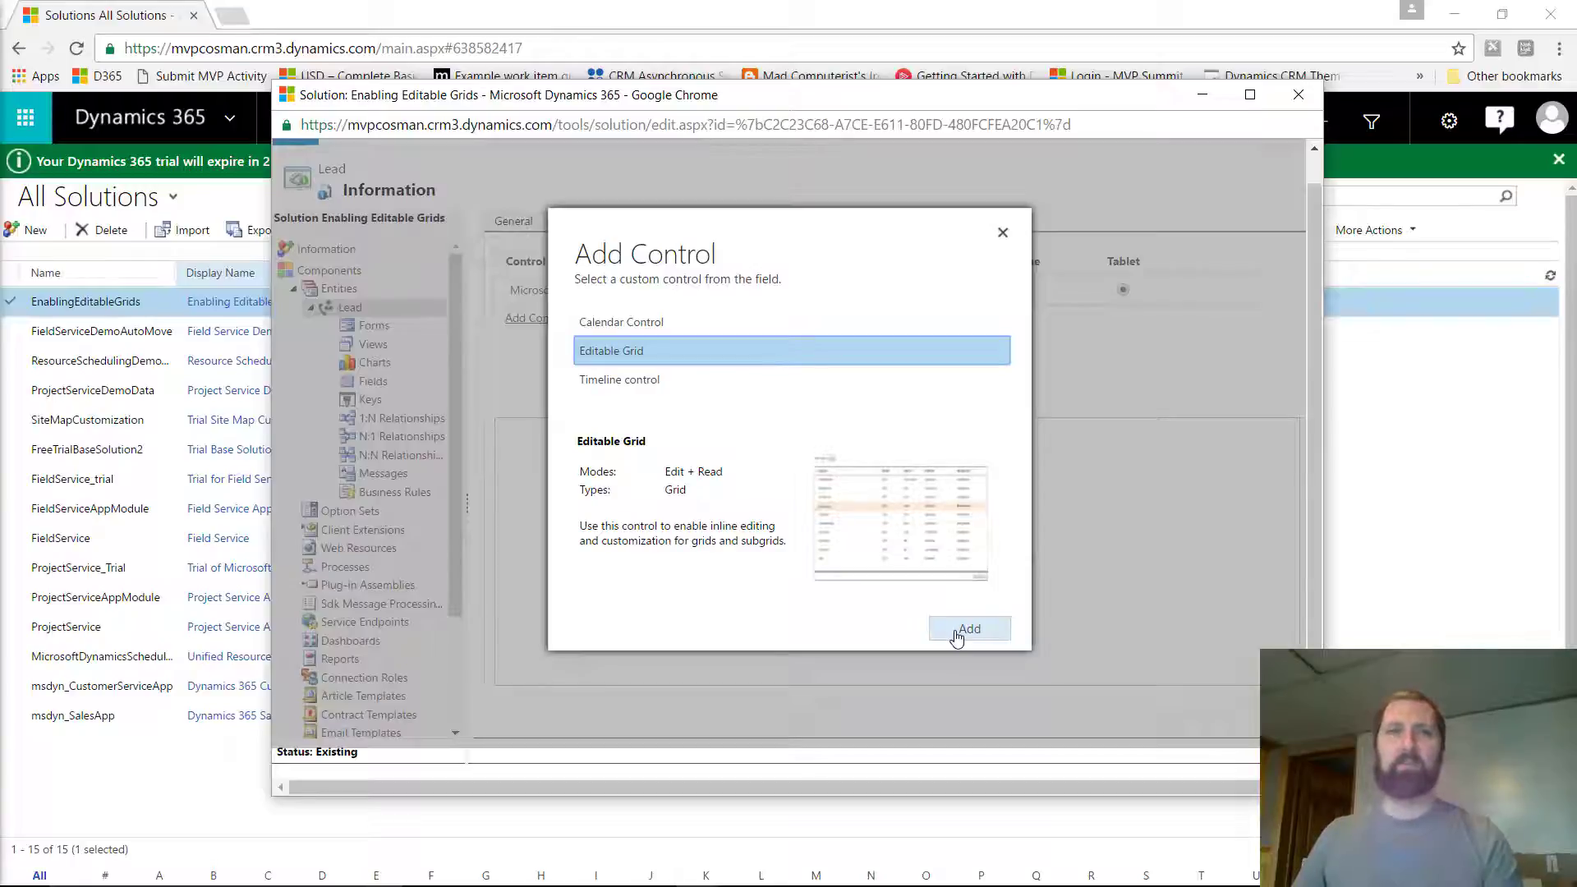
{"action": "left_click", "coordinate": [956, 634]}
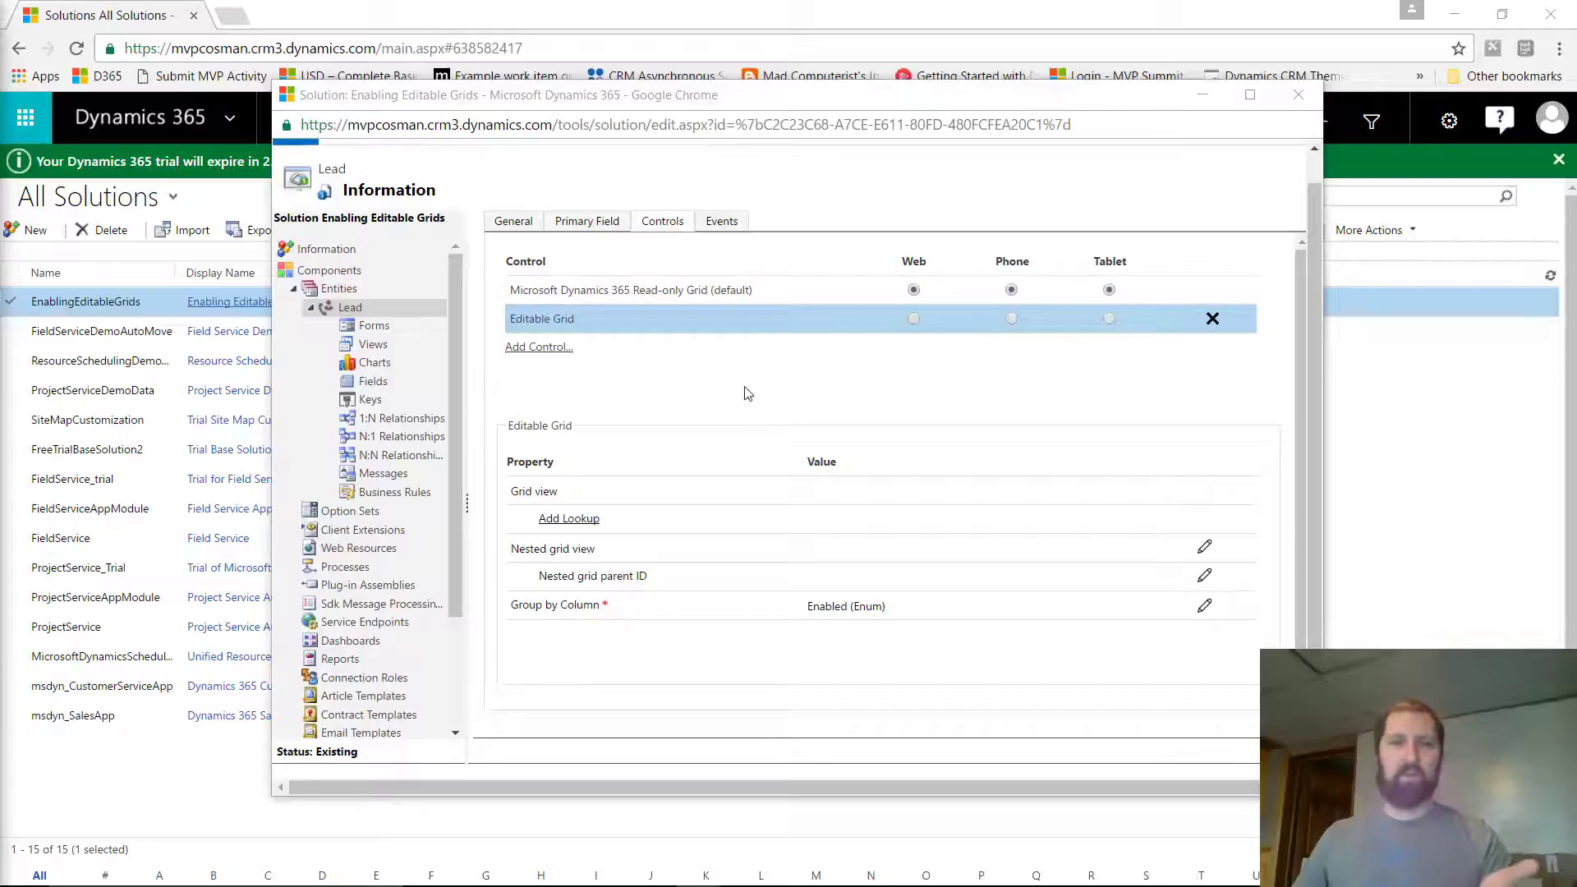
Step: Make Editable Grid the Lead entity's control for Web, and save and publish the entity
{"action": "left_click", "coordinate": [631, 401]}
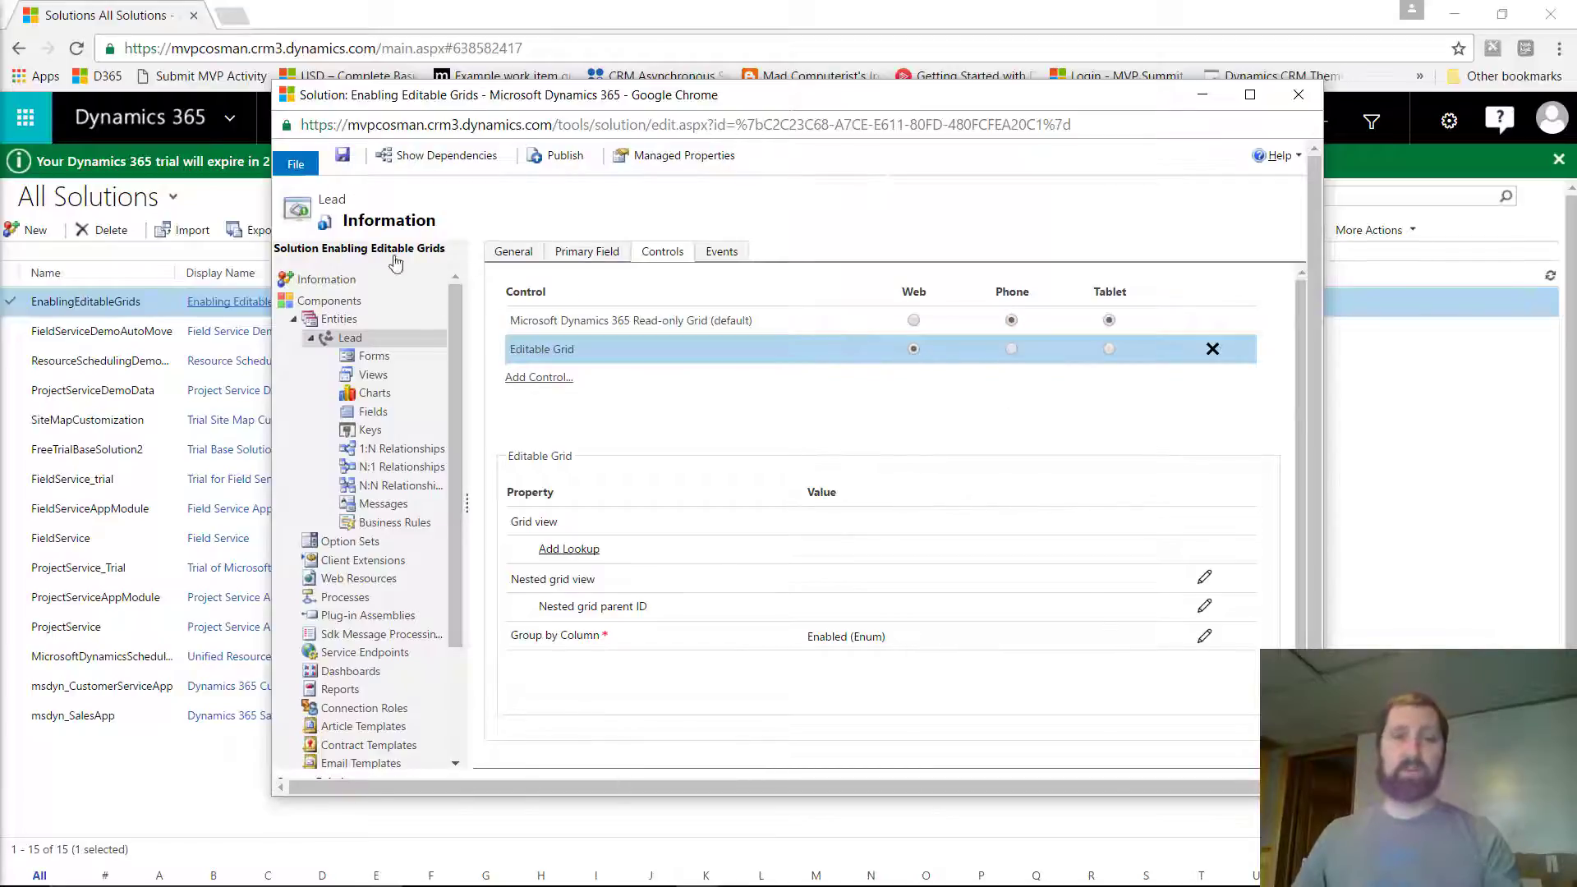
{"action": "left_click", "coordinate": [342, 157]}
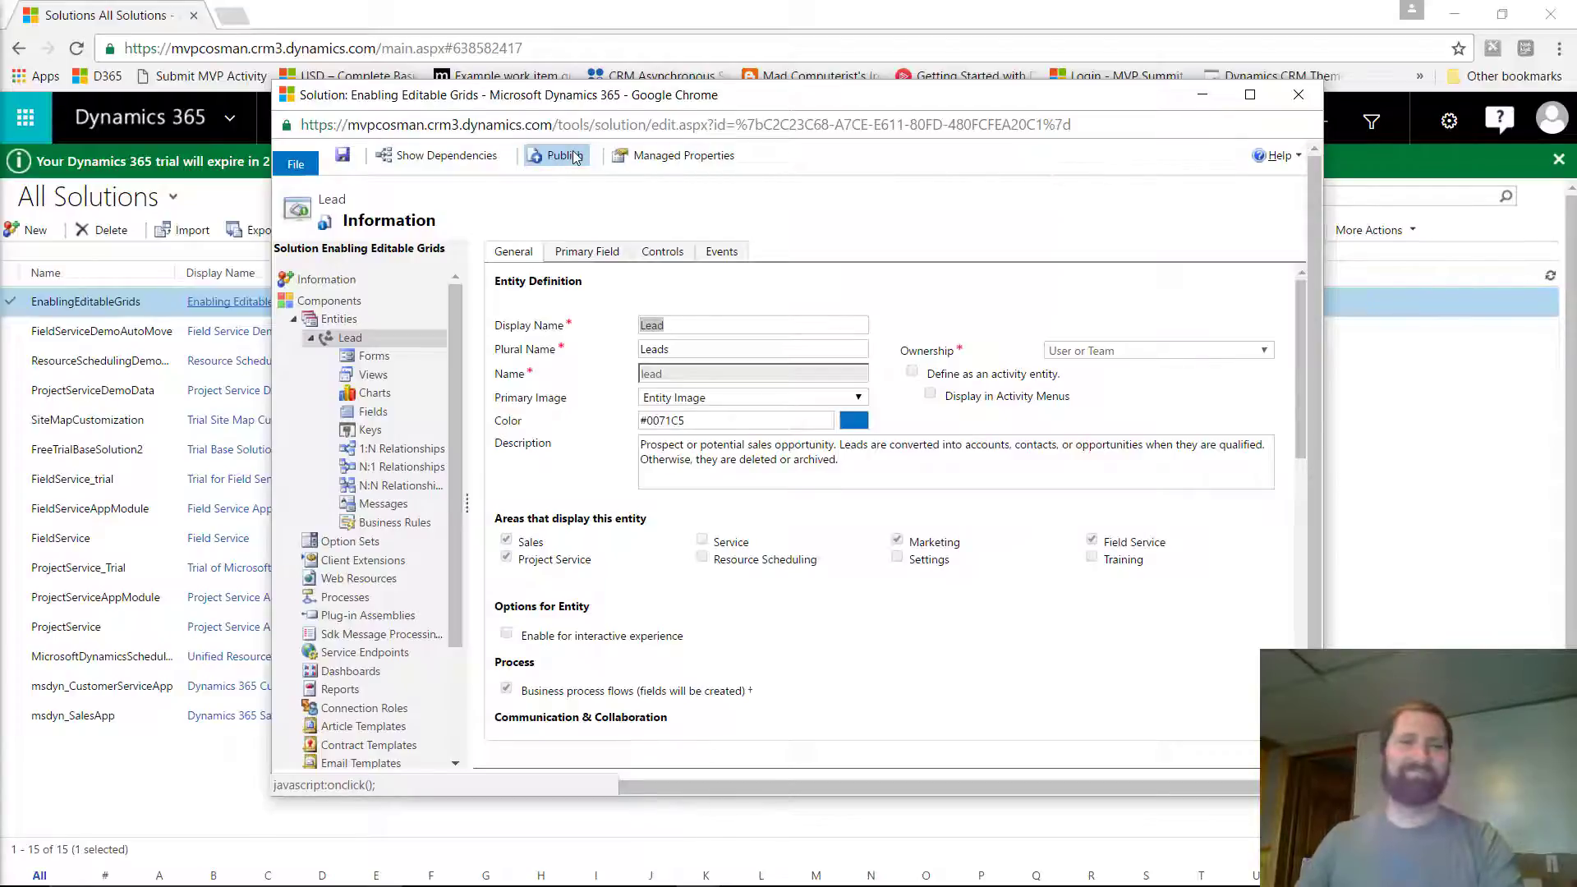
{"action": "left_click", "coordinate": [575, 156]}
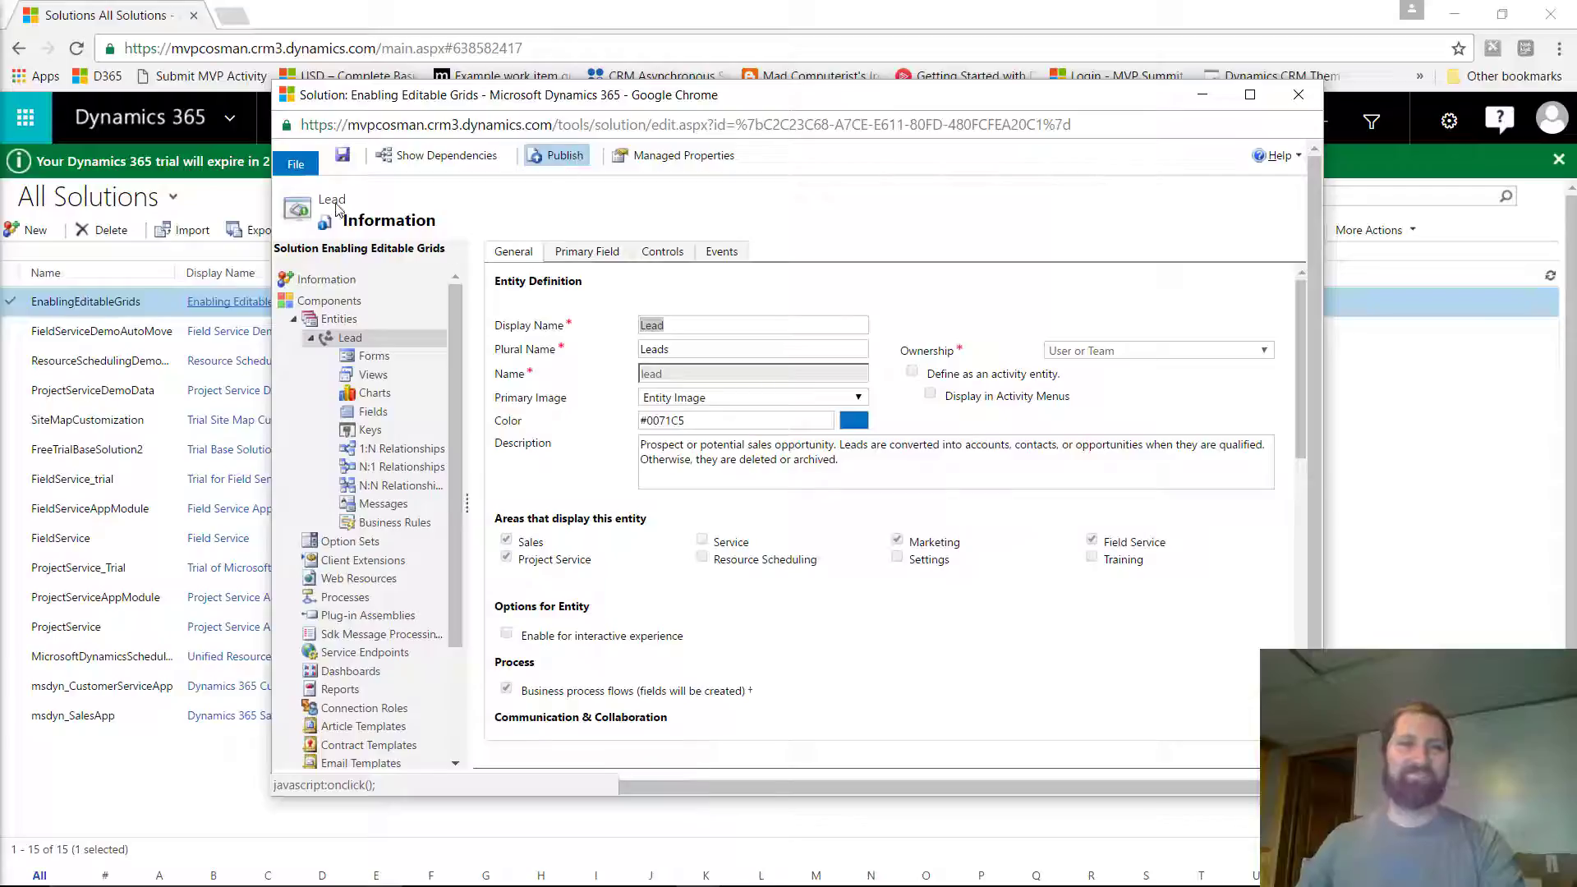
Step: Return to the main Dynamics 365 window and open the Leads list in the Sales area, closing the help pane
{"action": "left_click", "coordinate": [460, 18]}
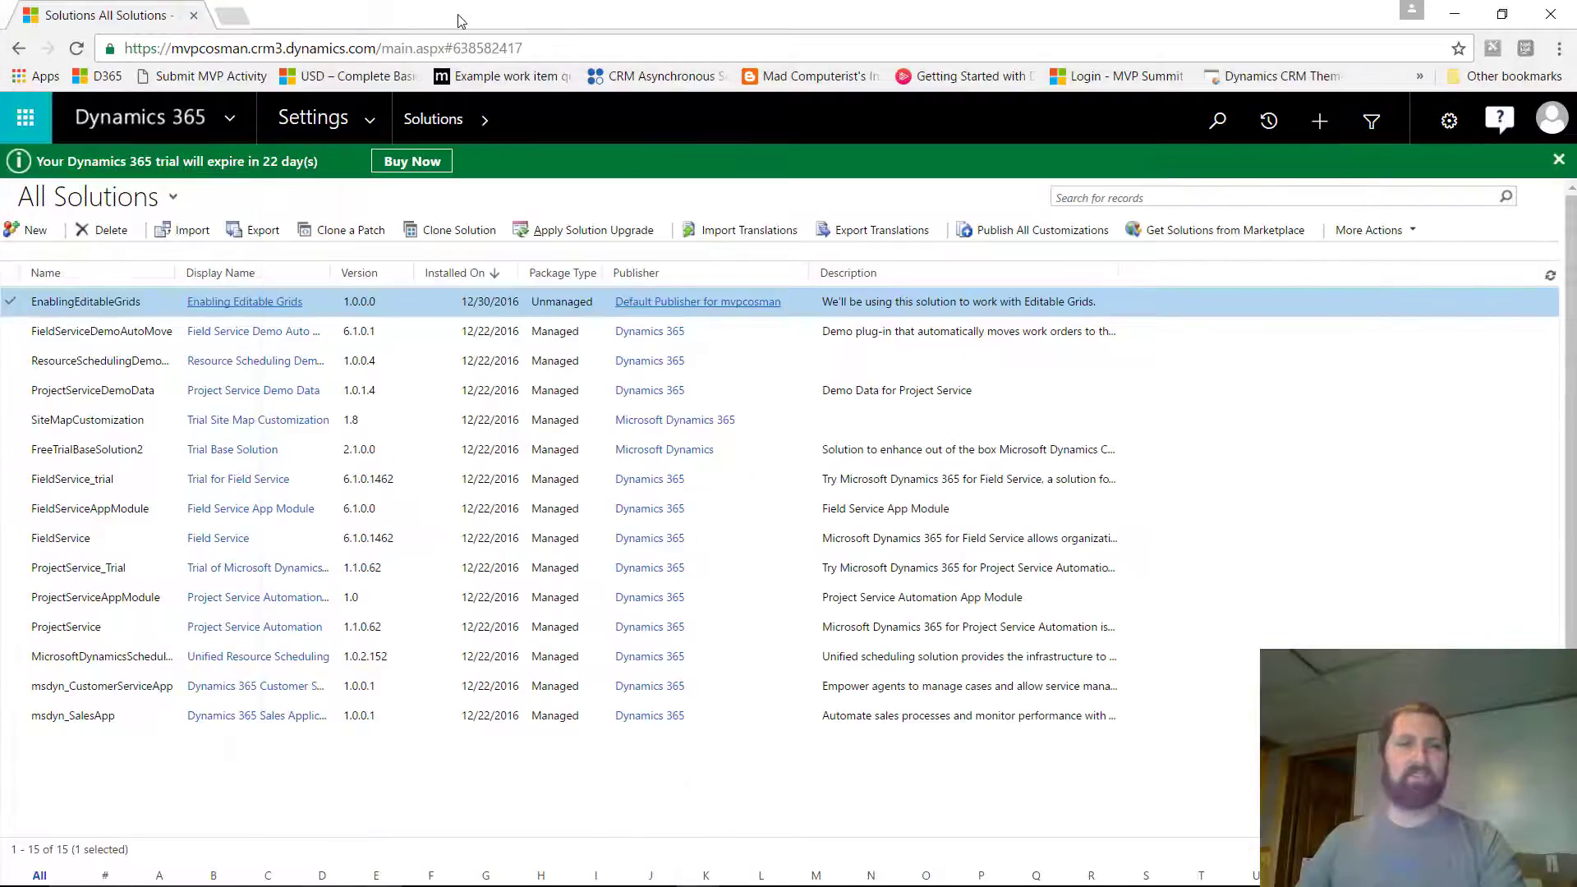
{"action": "left_click", "coordinate": [374, 122]}
{"action": "left_click", "coordinate": [117, 192]}
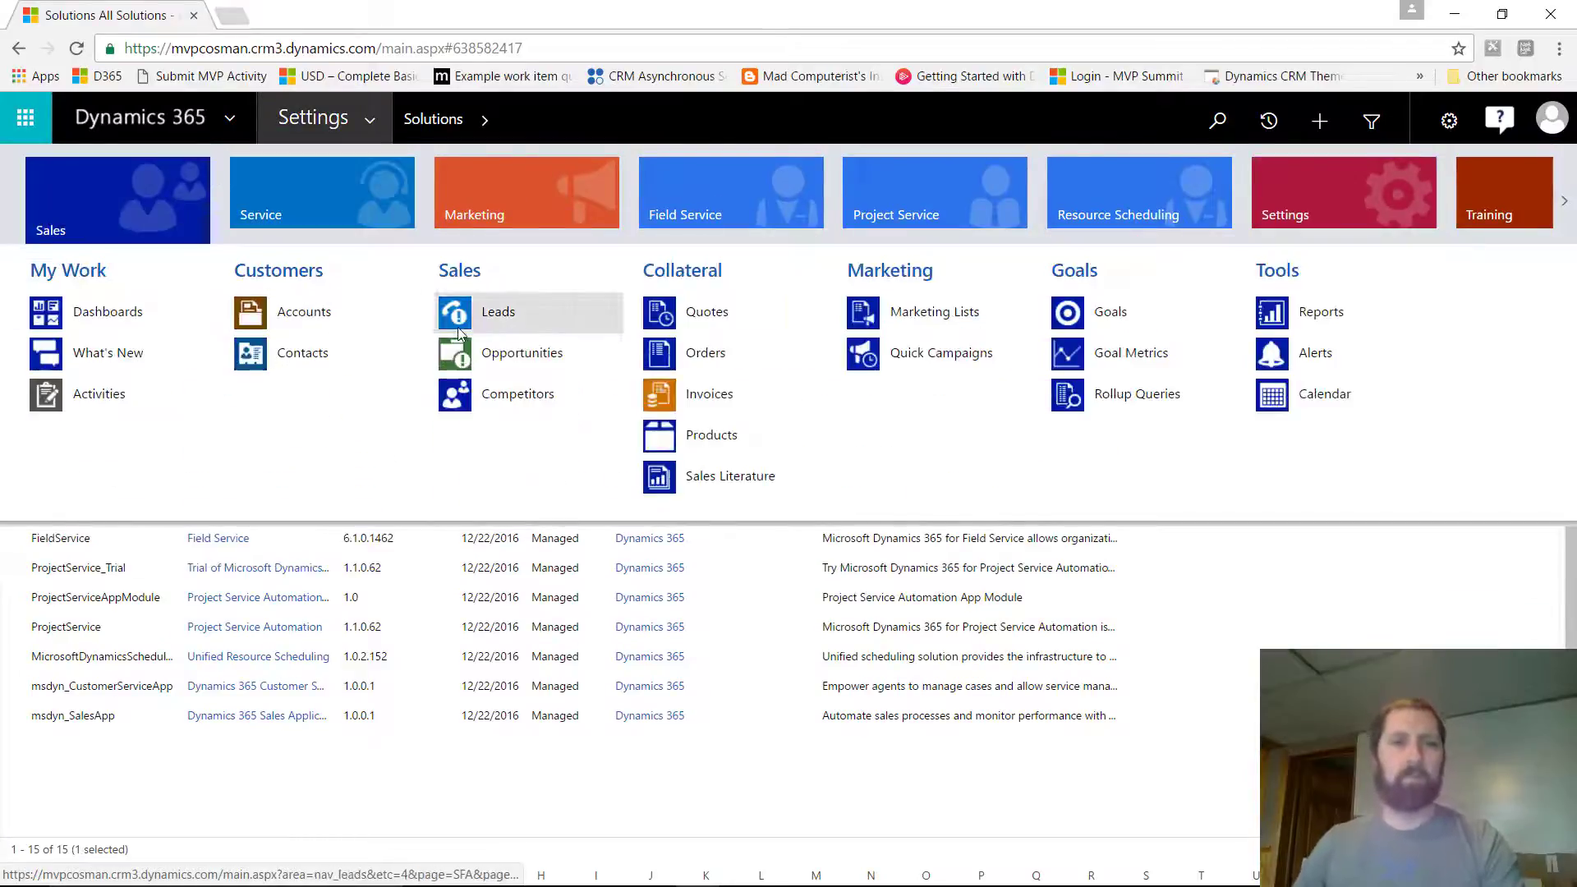
{"action": "left_click", "coordinate": [467, 318]}
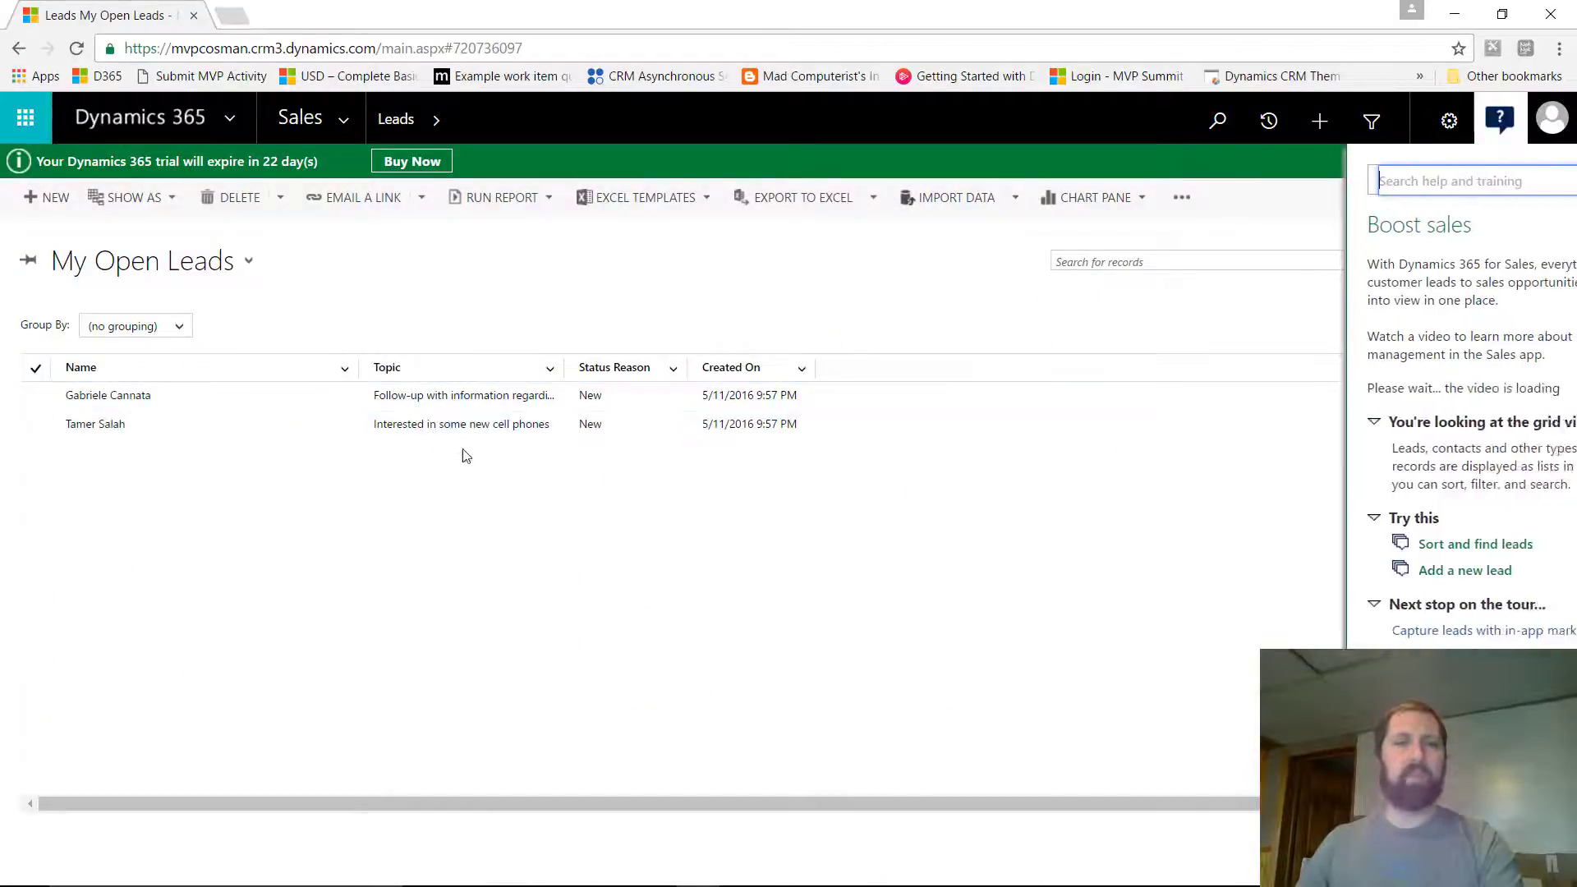
{"action": "left_click", "coordinate": [1555, 170]}
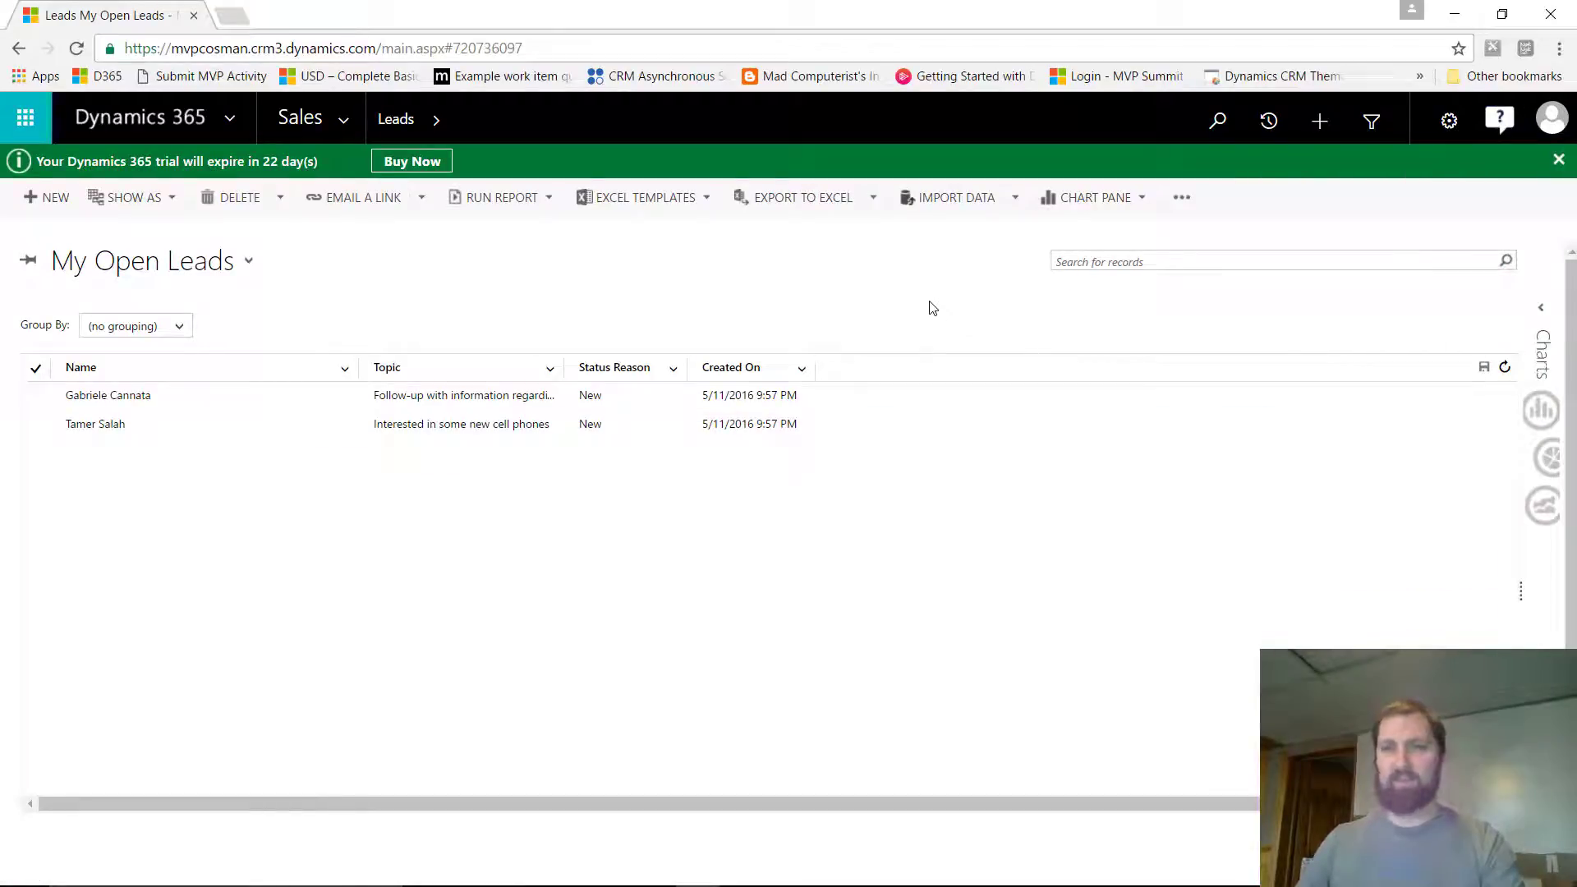
Step: Try grouping the My Open Leads grid by Name, and set it back to no grouping
{"action": "left_click", "coordinate": [171, 325]}
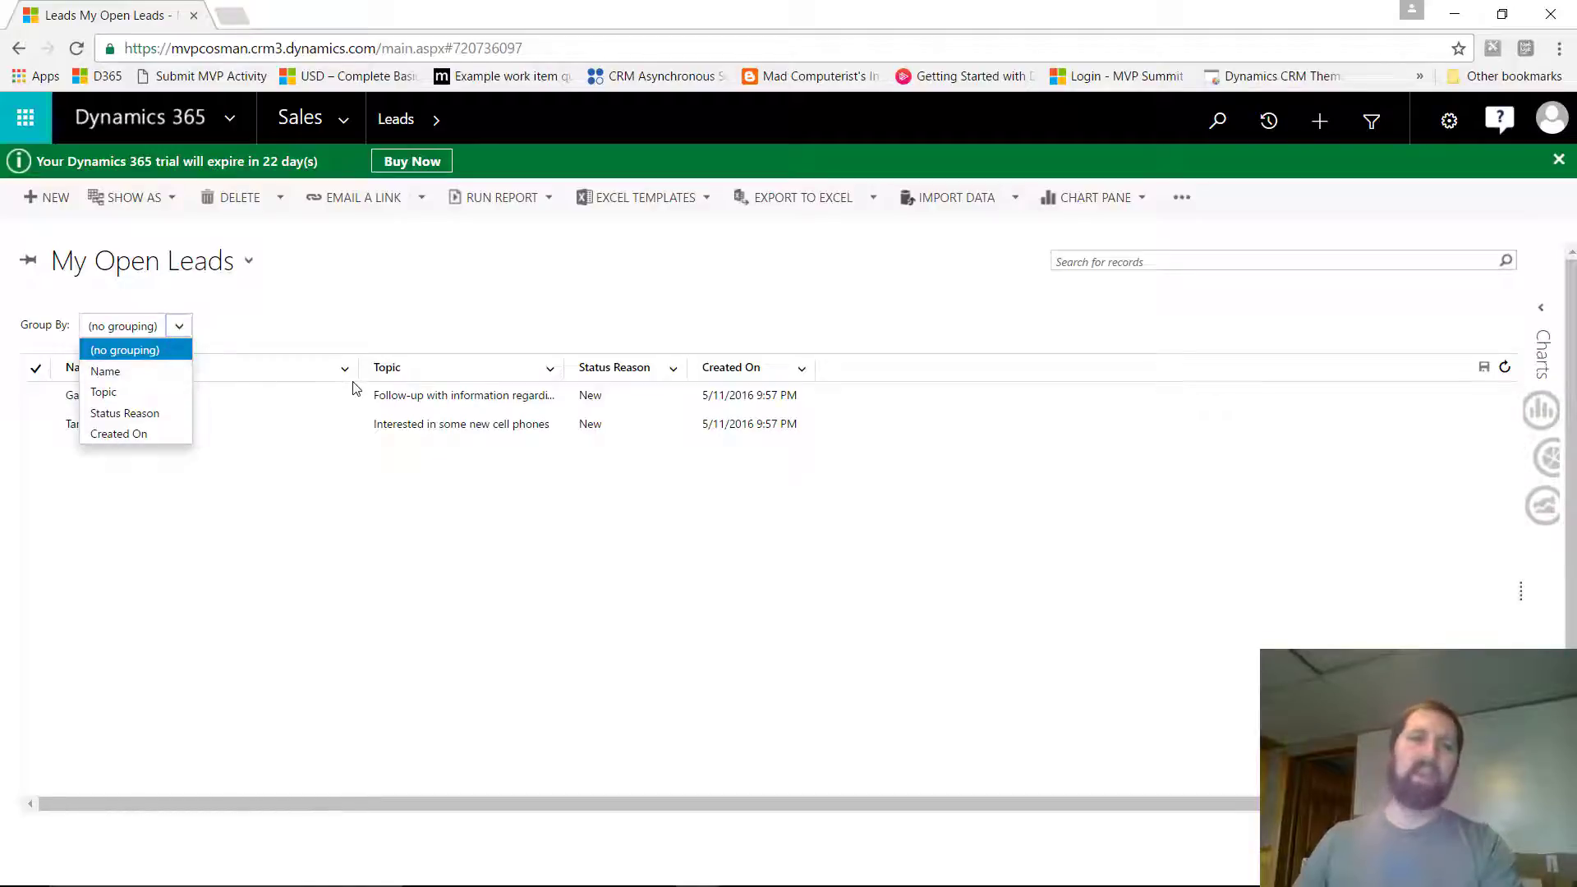
{"action": "left_click", "coordinate": [135, 372]}
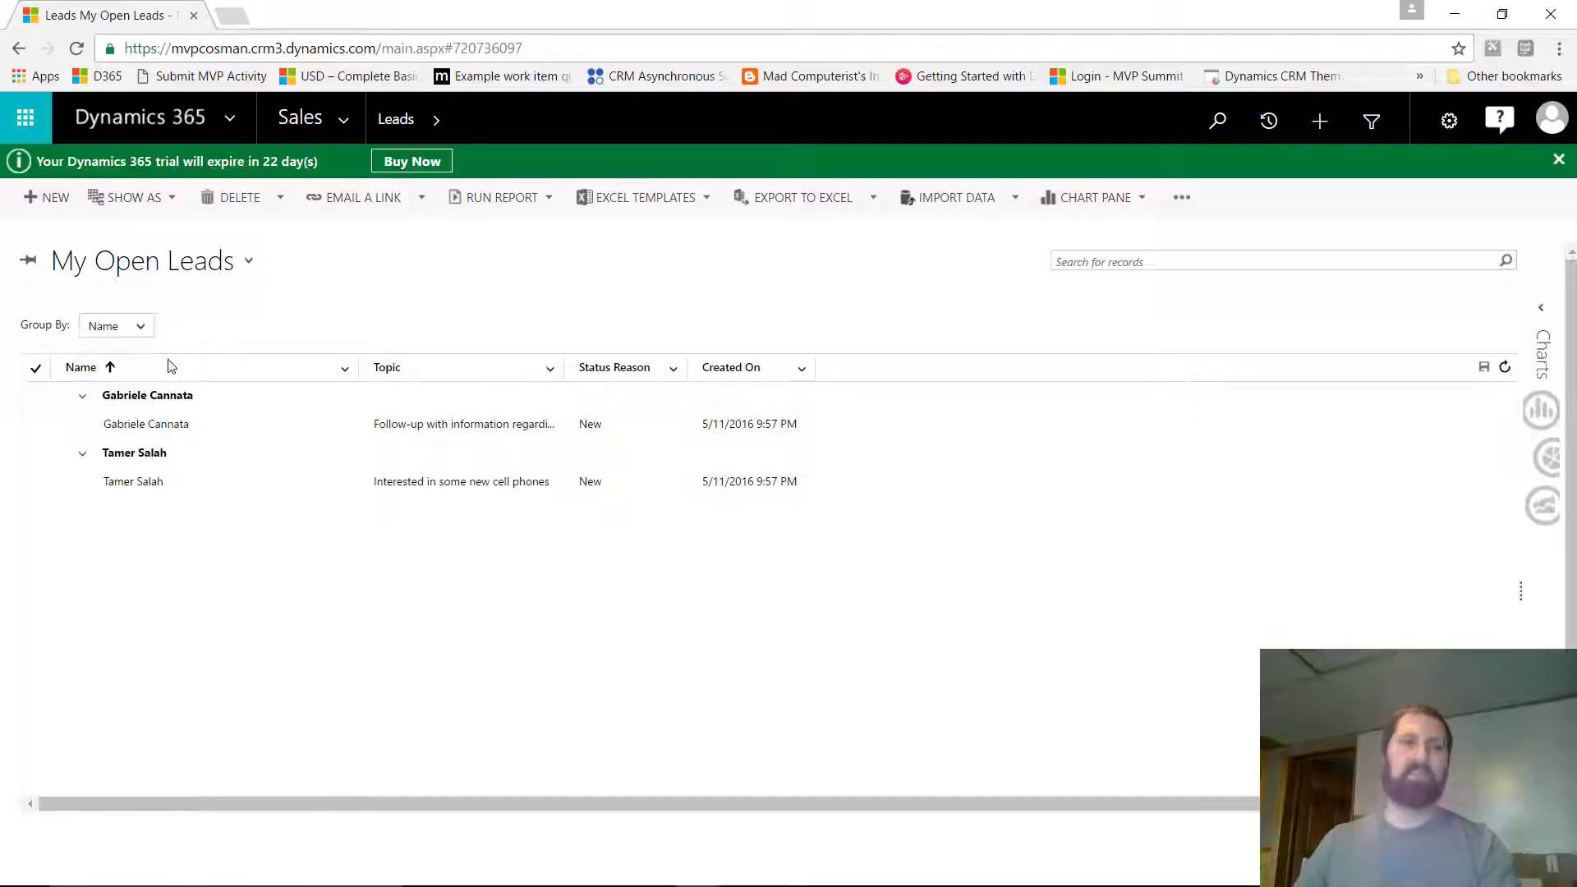
{"action": "left_click", "coordinate": [145, 332]}
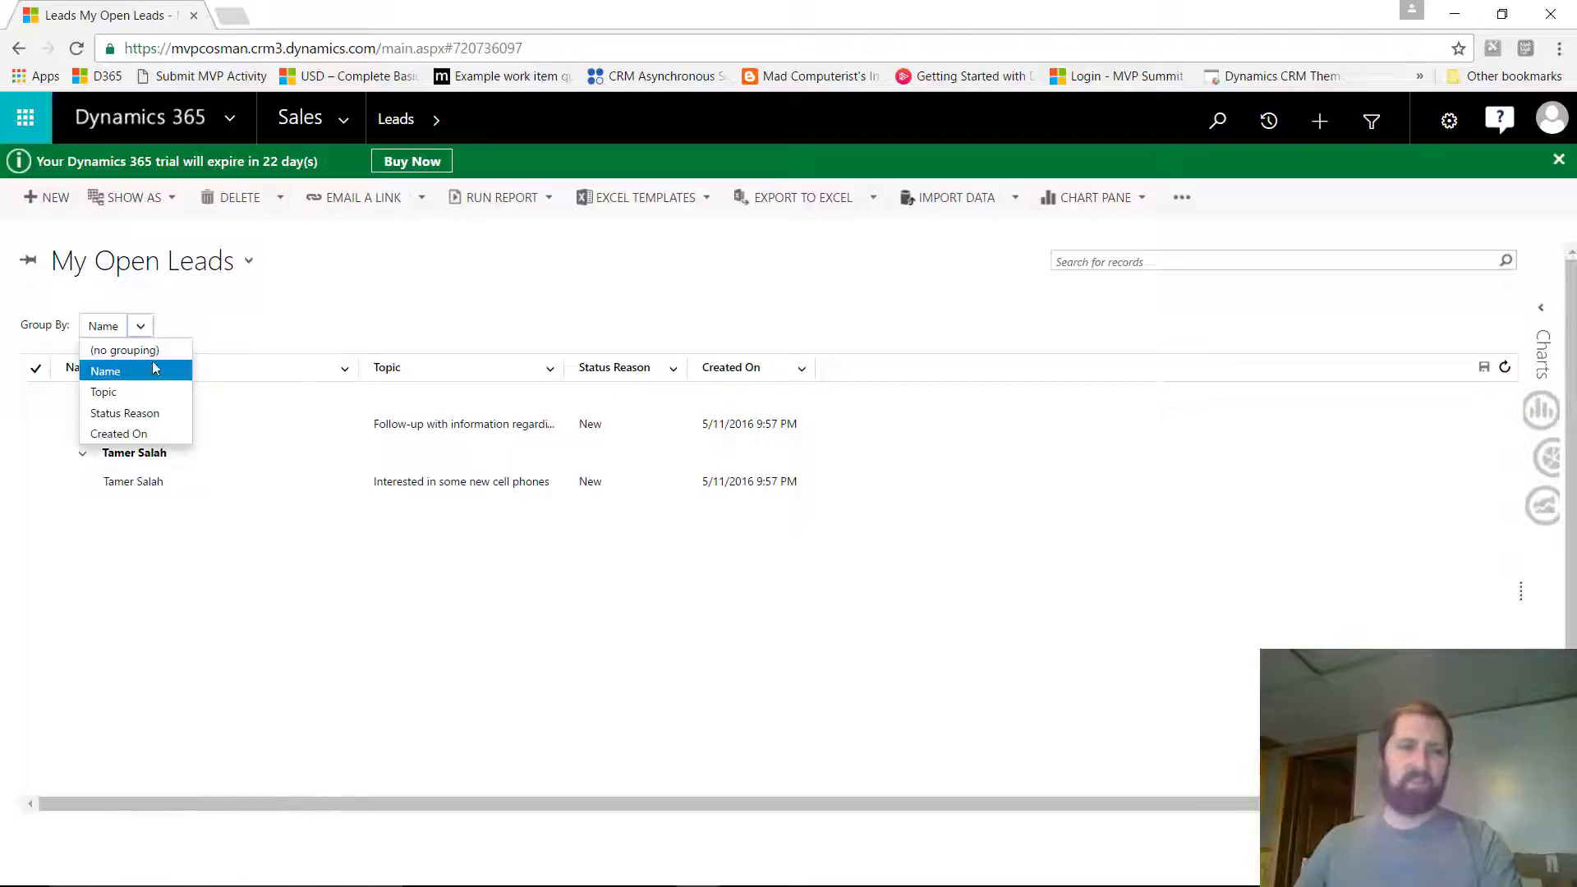
{"action": "left_click", "coordinate": [154, 369]}
{"action": "left_click", "coordinate": [146, 329]}
{"action": "left_click", "coordinate": [128, 366]}
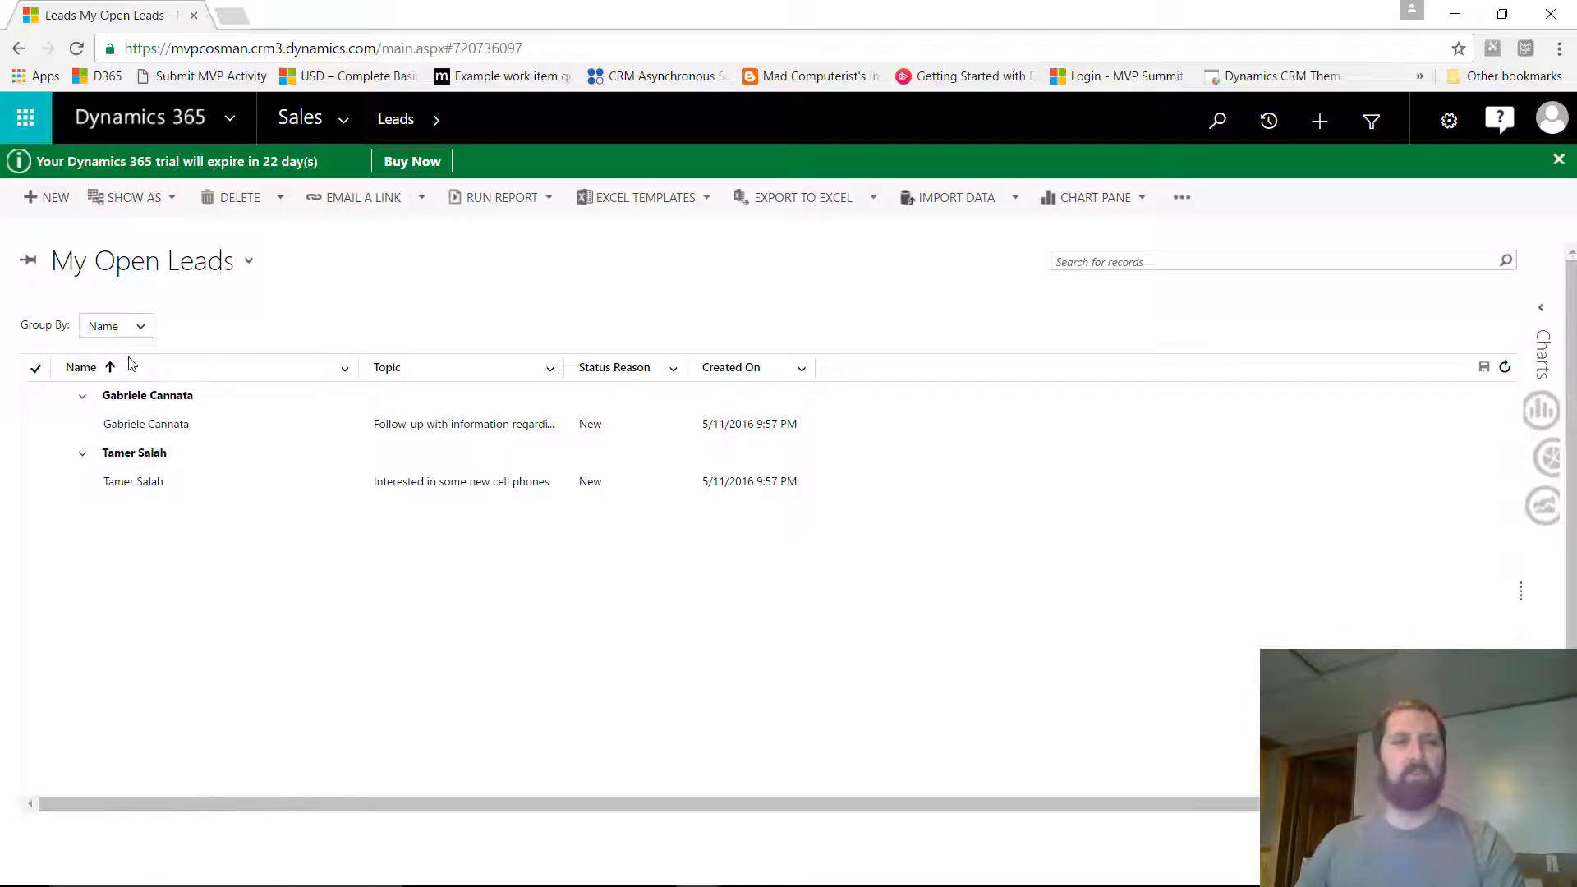
{"action": "left_click", "coordinate": [148, 328]}
{"action": "left_click", "coordinate": [130, 353]}
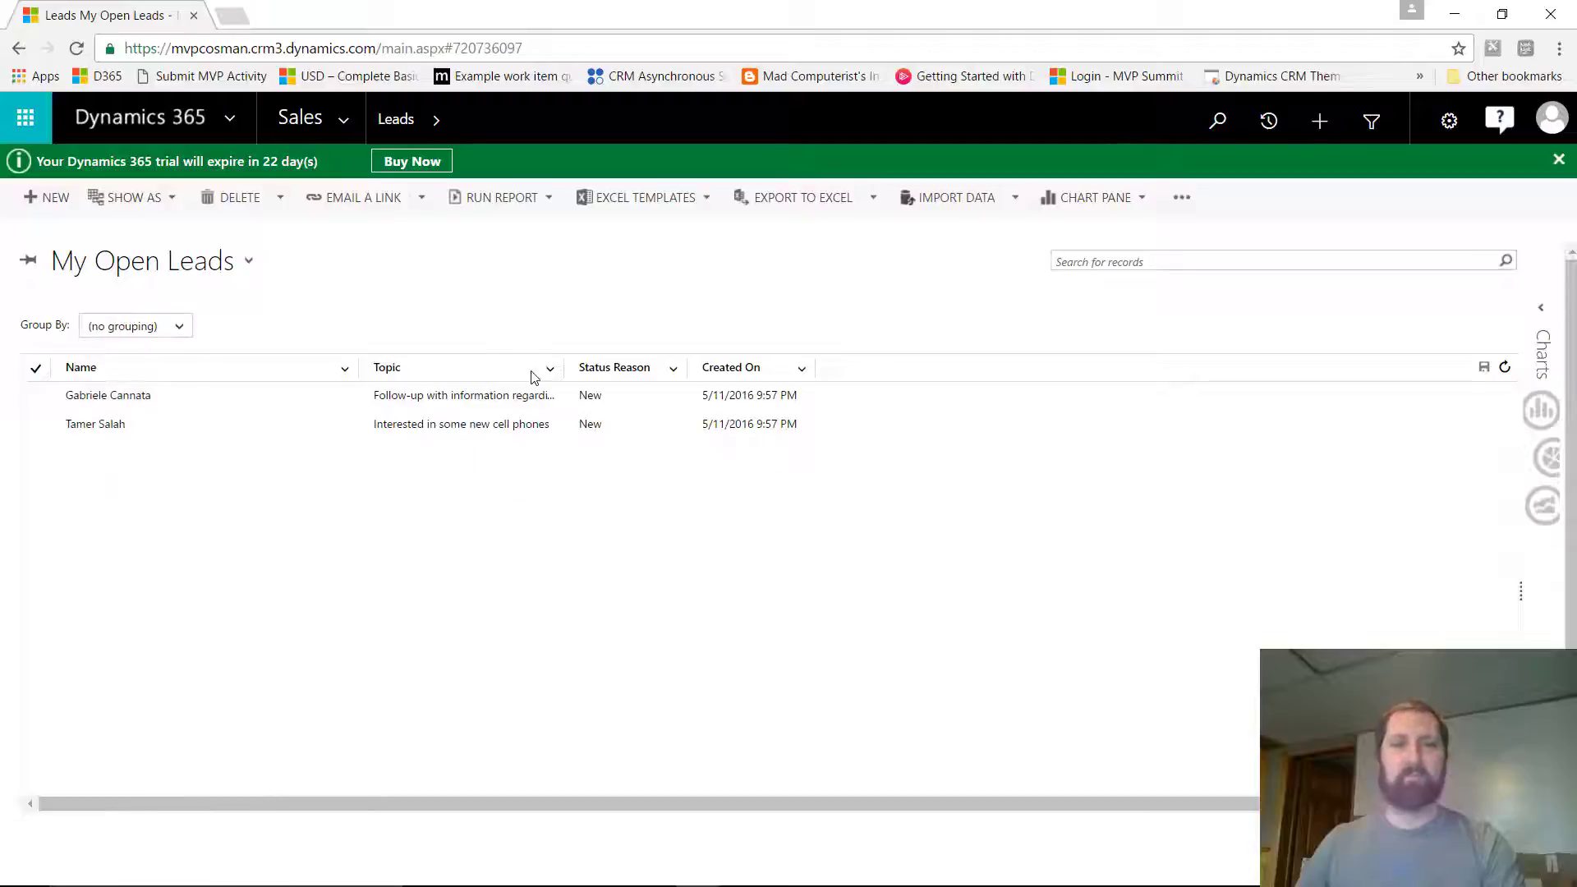
Step: Replace the word "information" with "tools" in the first lead's Topic directly in the grid and save the change
{"action": "left_click", "coordinate": [485, 399]}
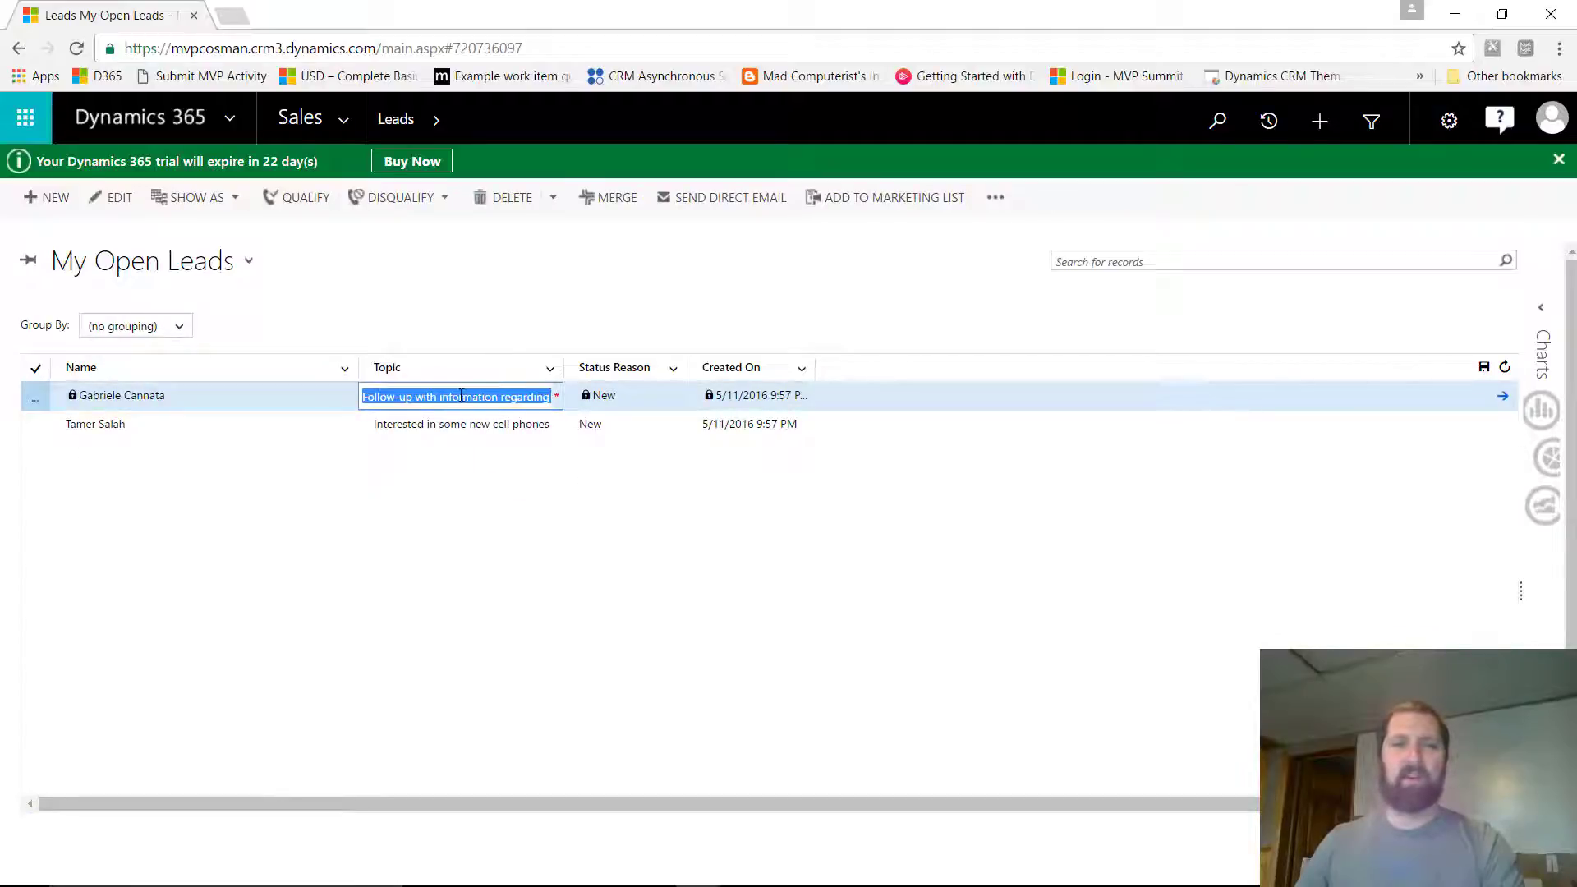
{"action": "left_click", "coordinate": [460, 398]}
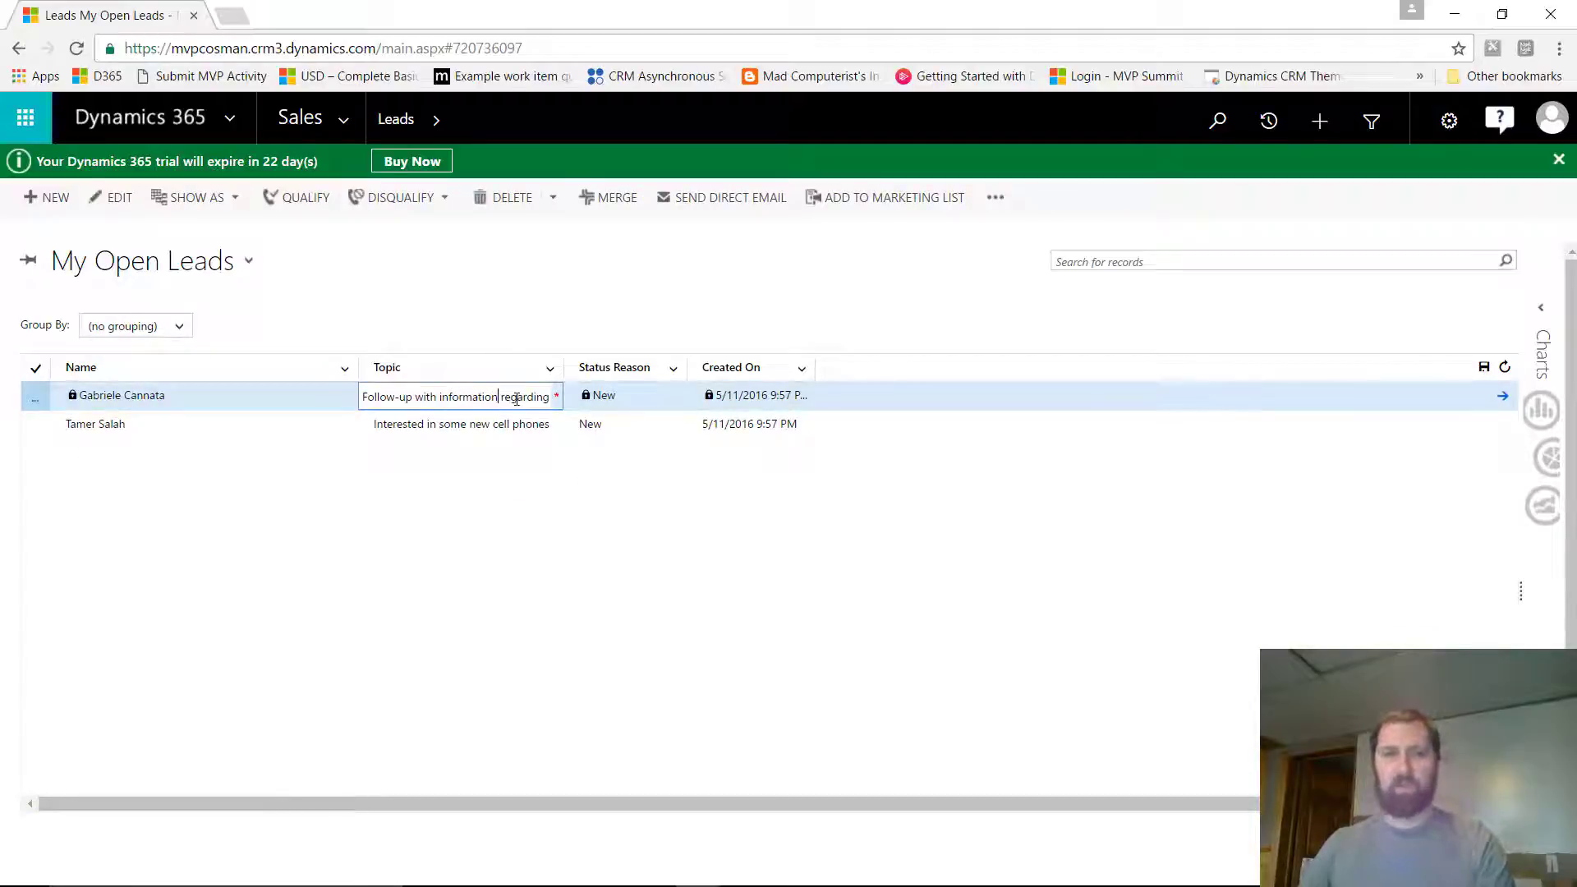
{"action": "key", "text": "BackSpace"}
{"action": "key", "text": "BackSpace"}
{"action": "key", "text": "BackSpace"}
{"action": "key", "text": "BackSpace"}
{"action": "key", "text": "BackSpace"}
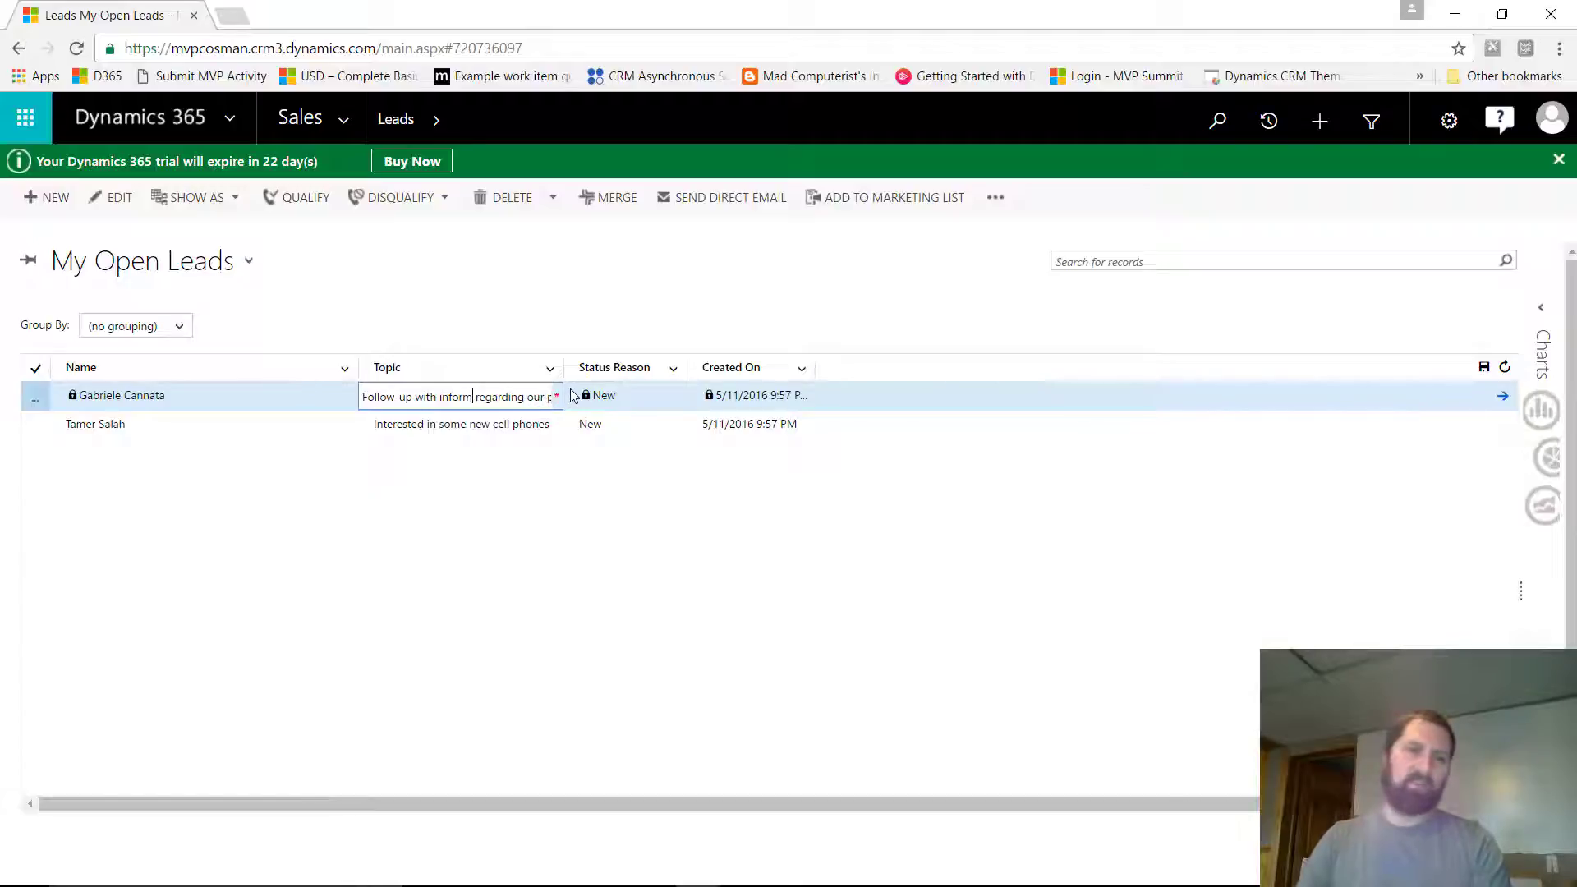
{"action": "key", "text": "BackSpace"}
{"action": "key", "text": "BackSpace"}
{"action": "key", "text": "BackSpace"}
{"action": "key", "text": "BackSpace"}
{"action": "key", "text": "BackSpace"}
{"action": "key", "text": "BackSpace"}
{"action": "key", "text": "BackSpace"}
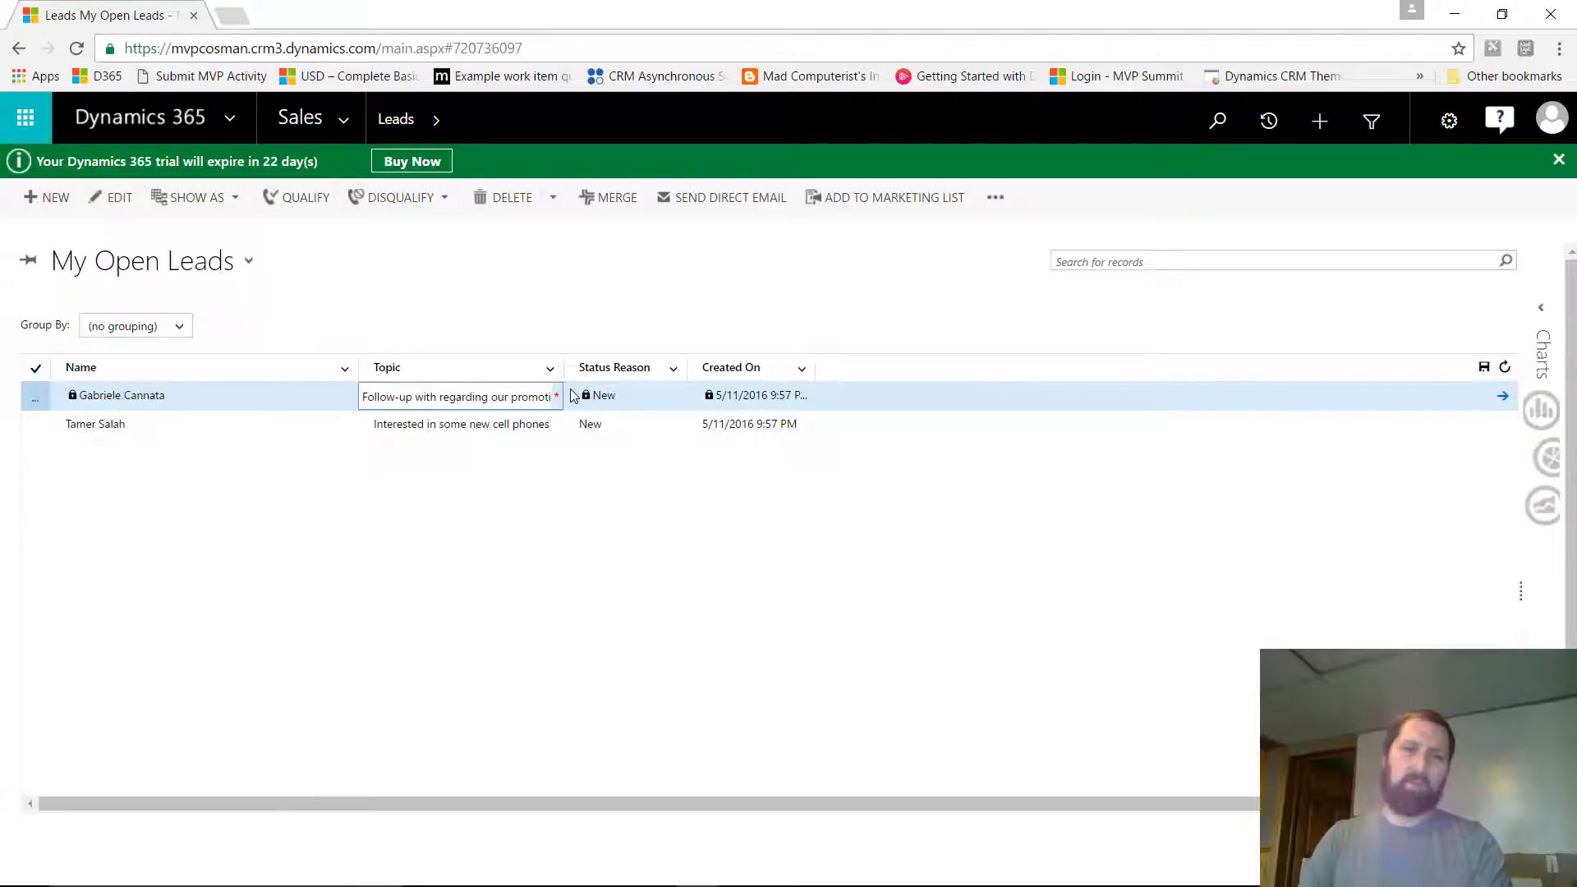
{"action": "type", "text": "tools"}
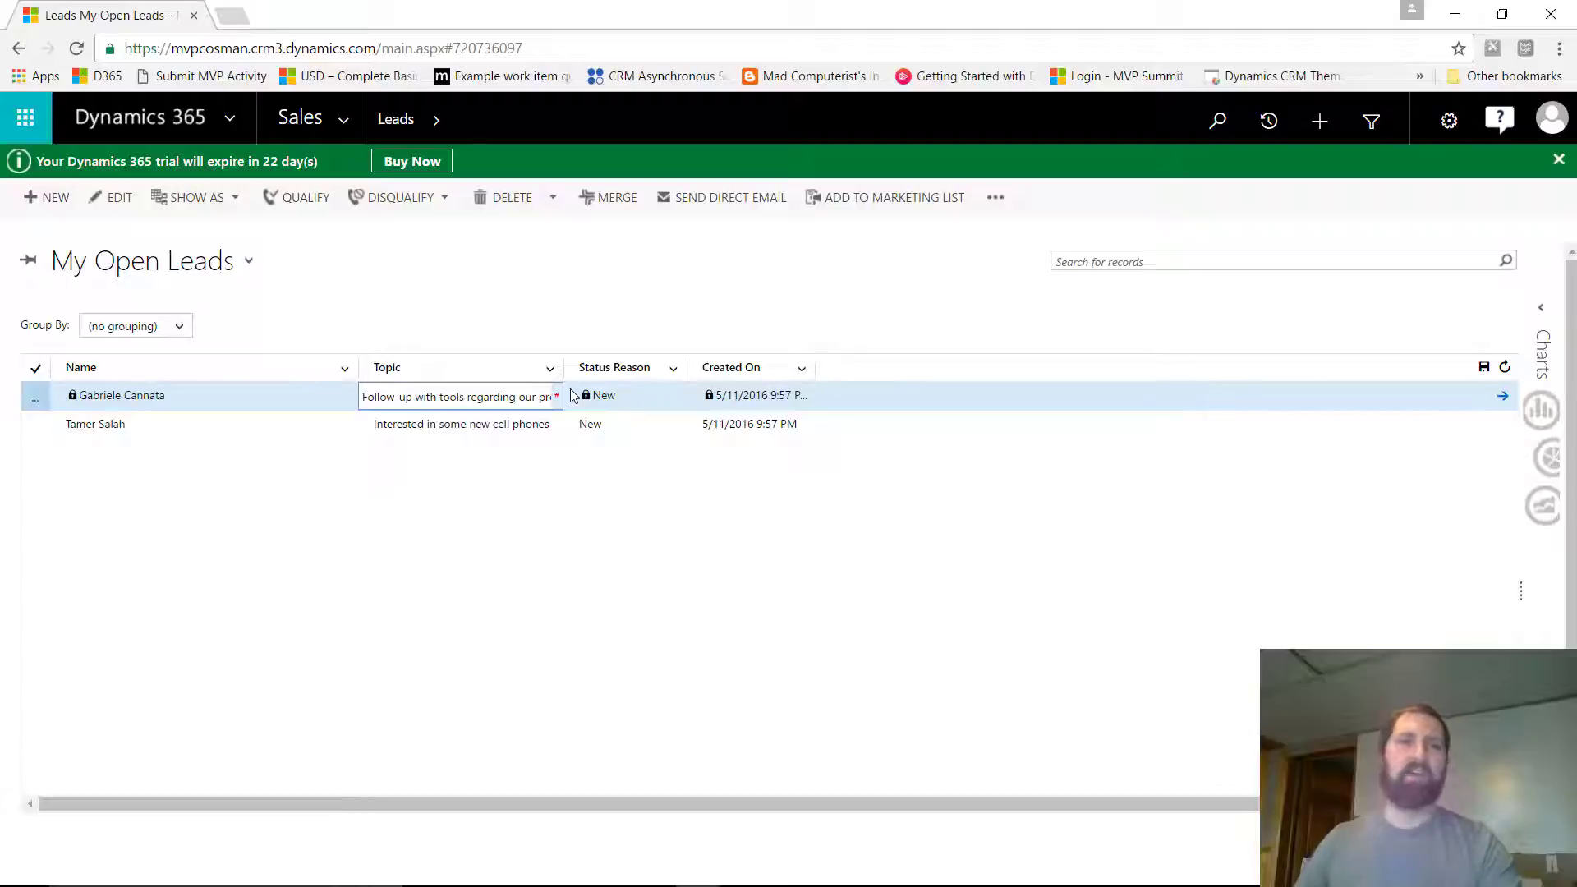
{"action": "left_click", "coordinate": [572, 395]}
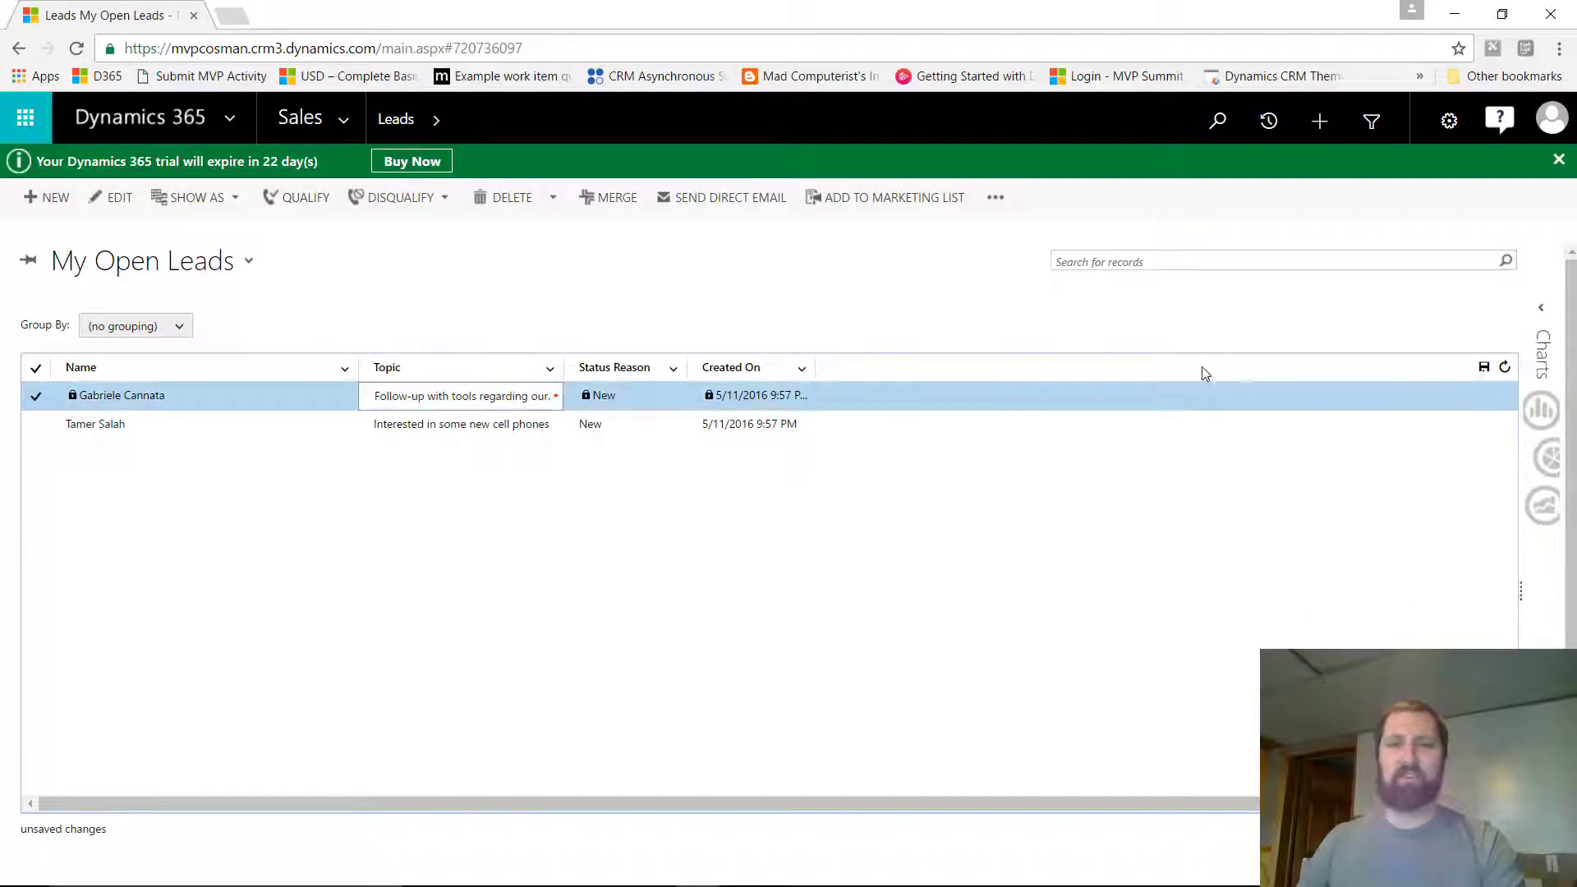
{"action": "left_click", "coordinate": [1483, 367]}
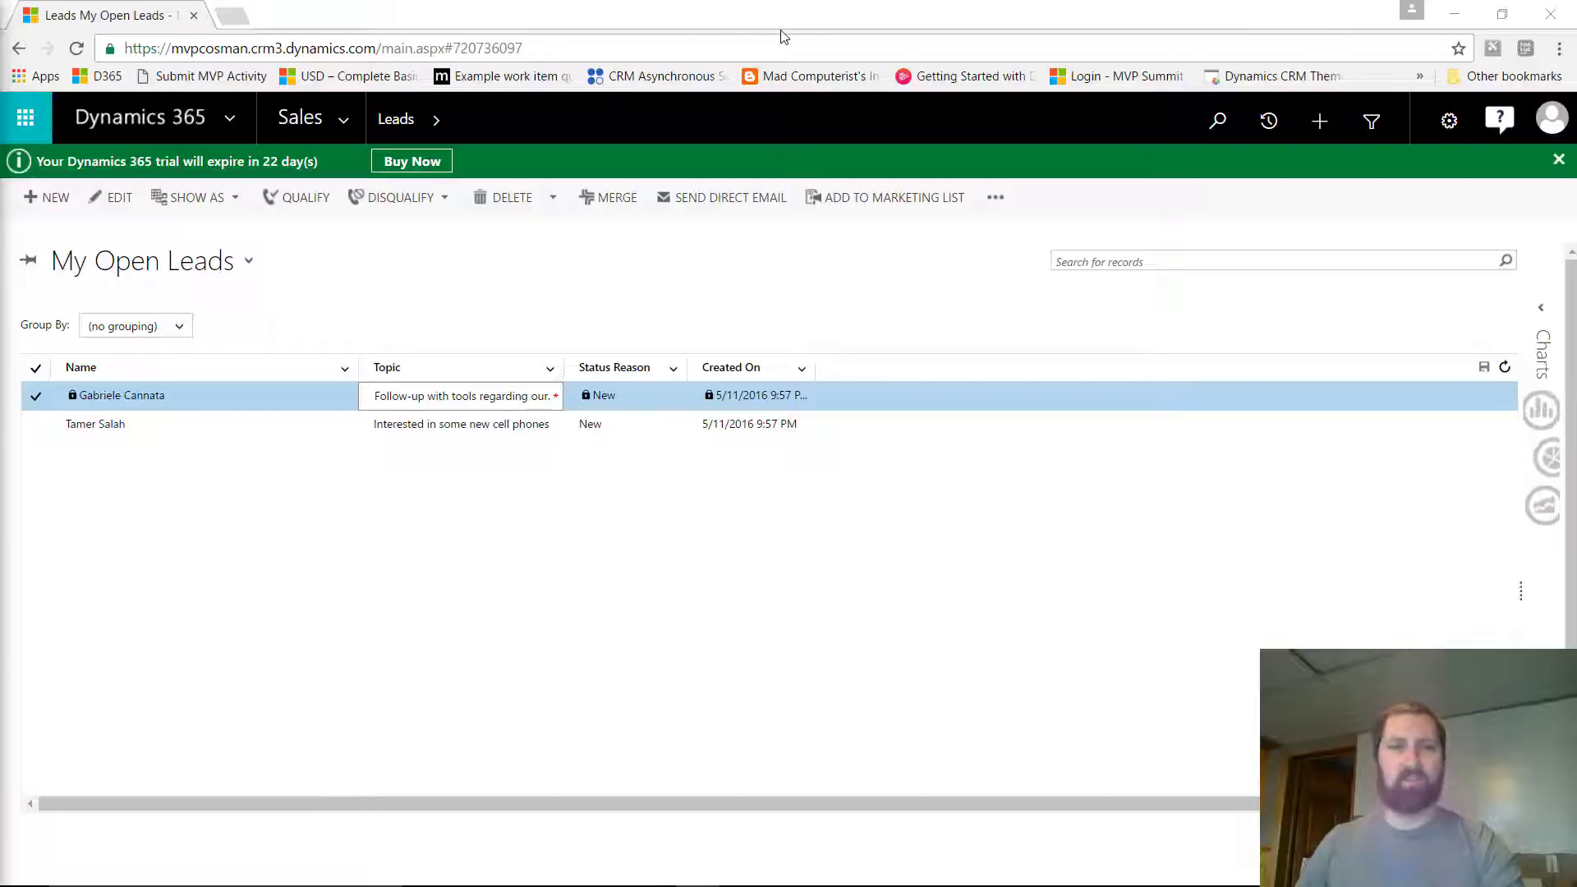
Step: Switch back to the solution window and review the Lead entity's event handlers and the Editable Grid control's properties
{"action": "key", "text": "alt+Tab"}
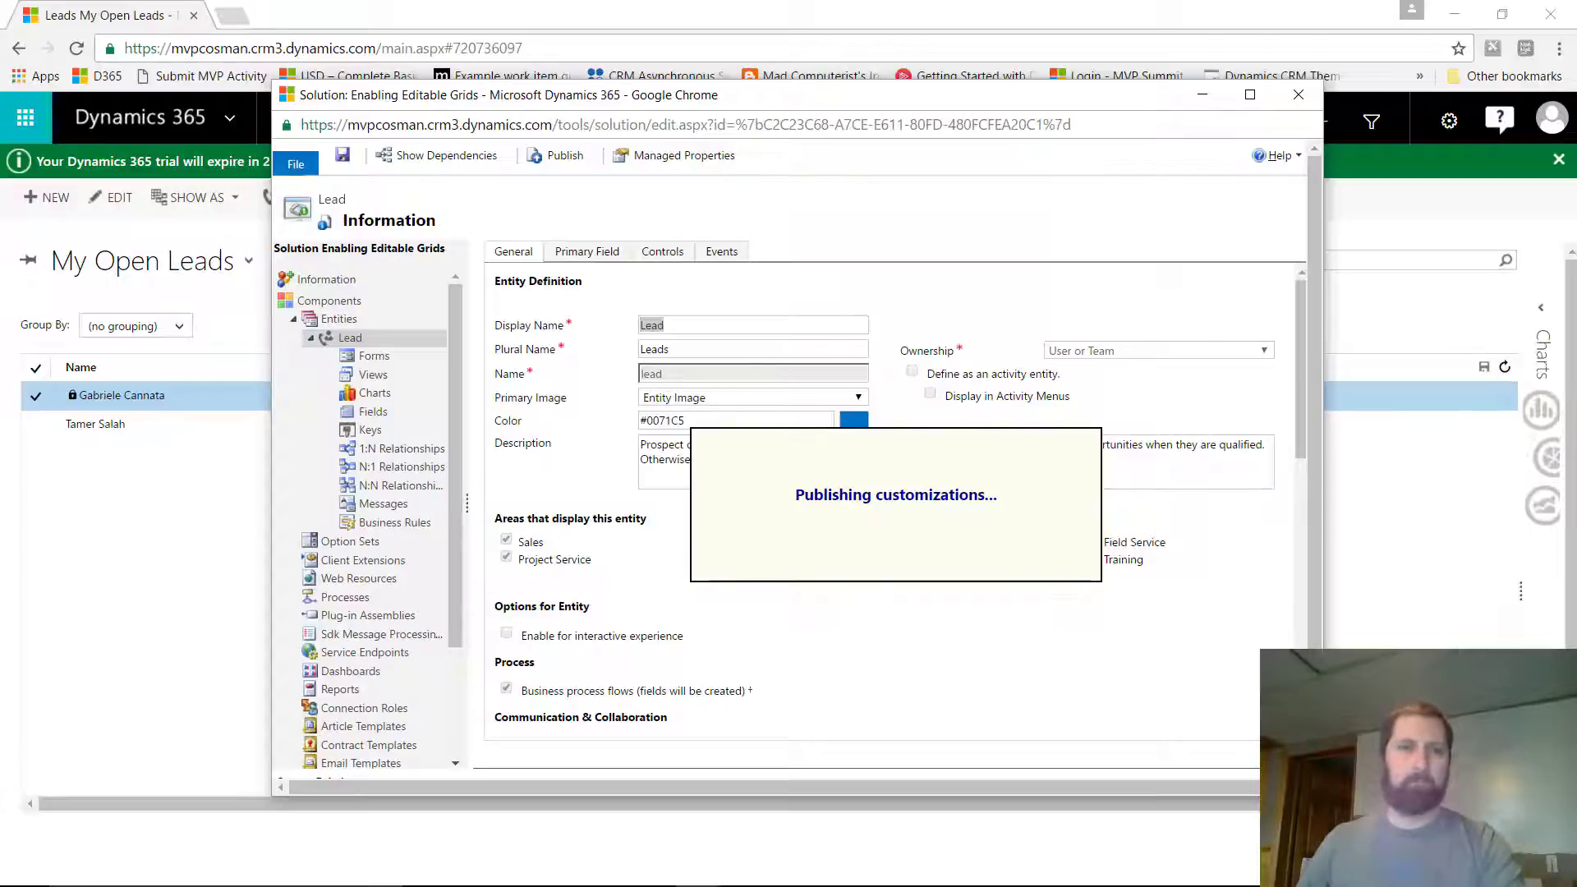
{"action": "left_click", "coordinate": [326, 343]}
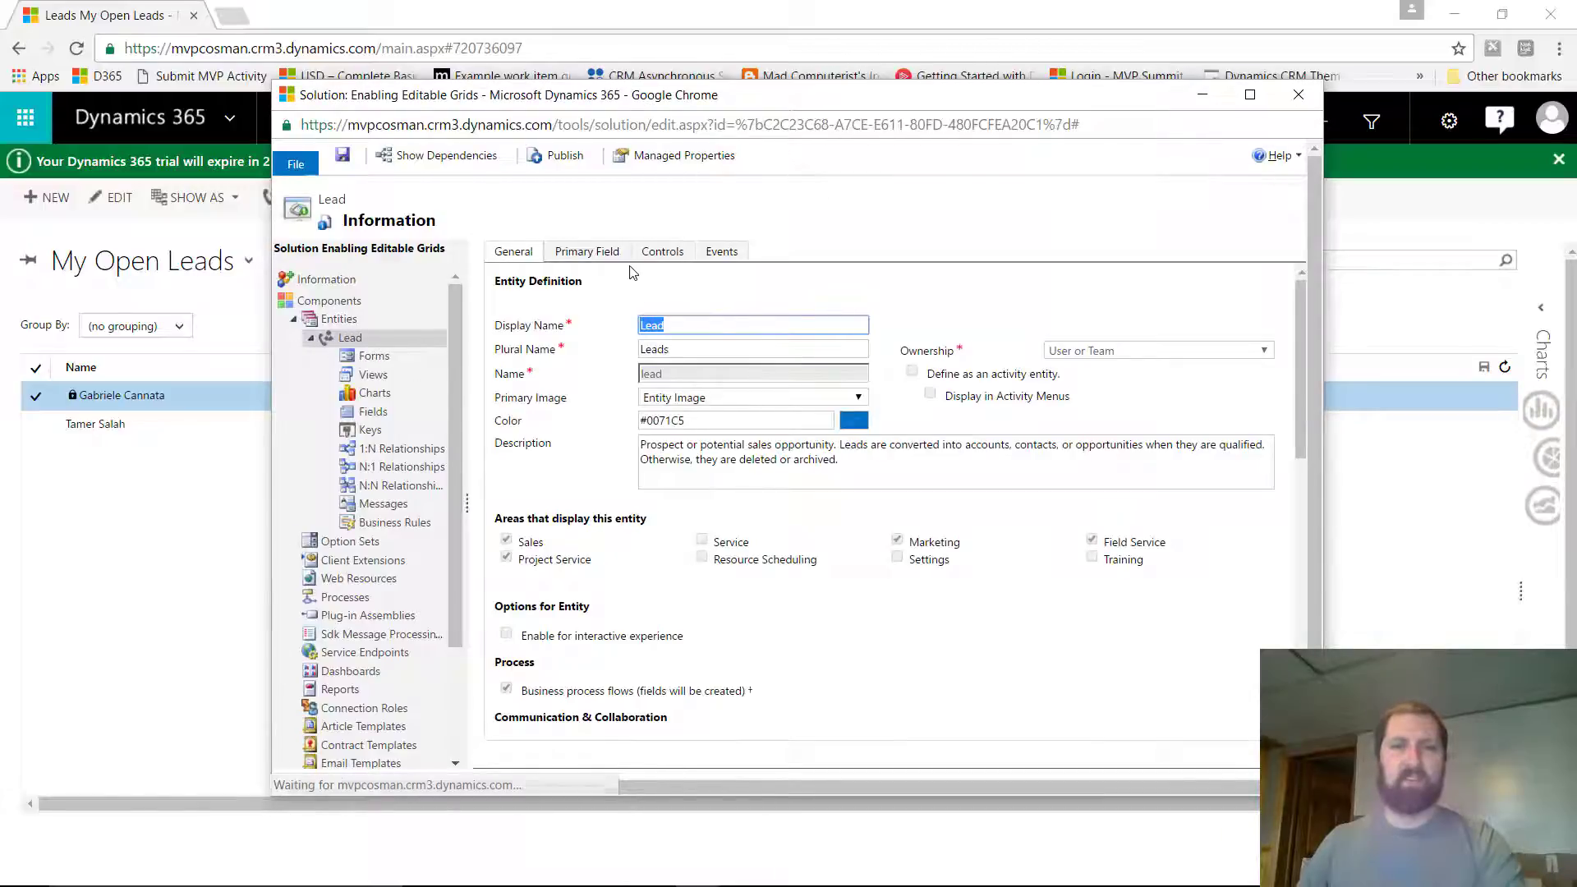
{"action": "left_click", "coordinate": [653, 254]}
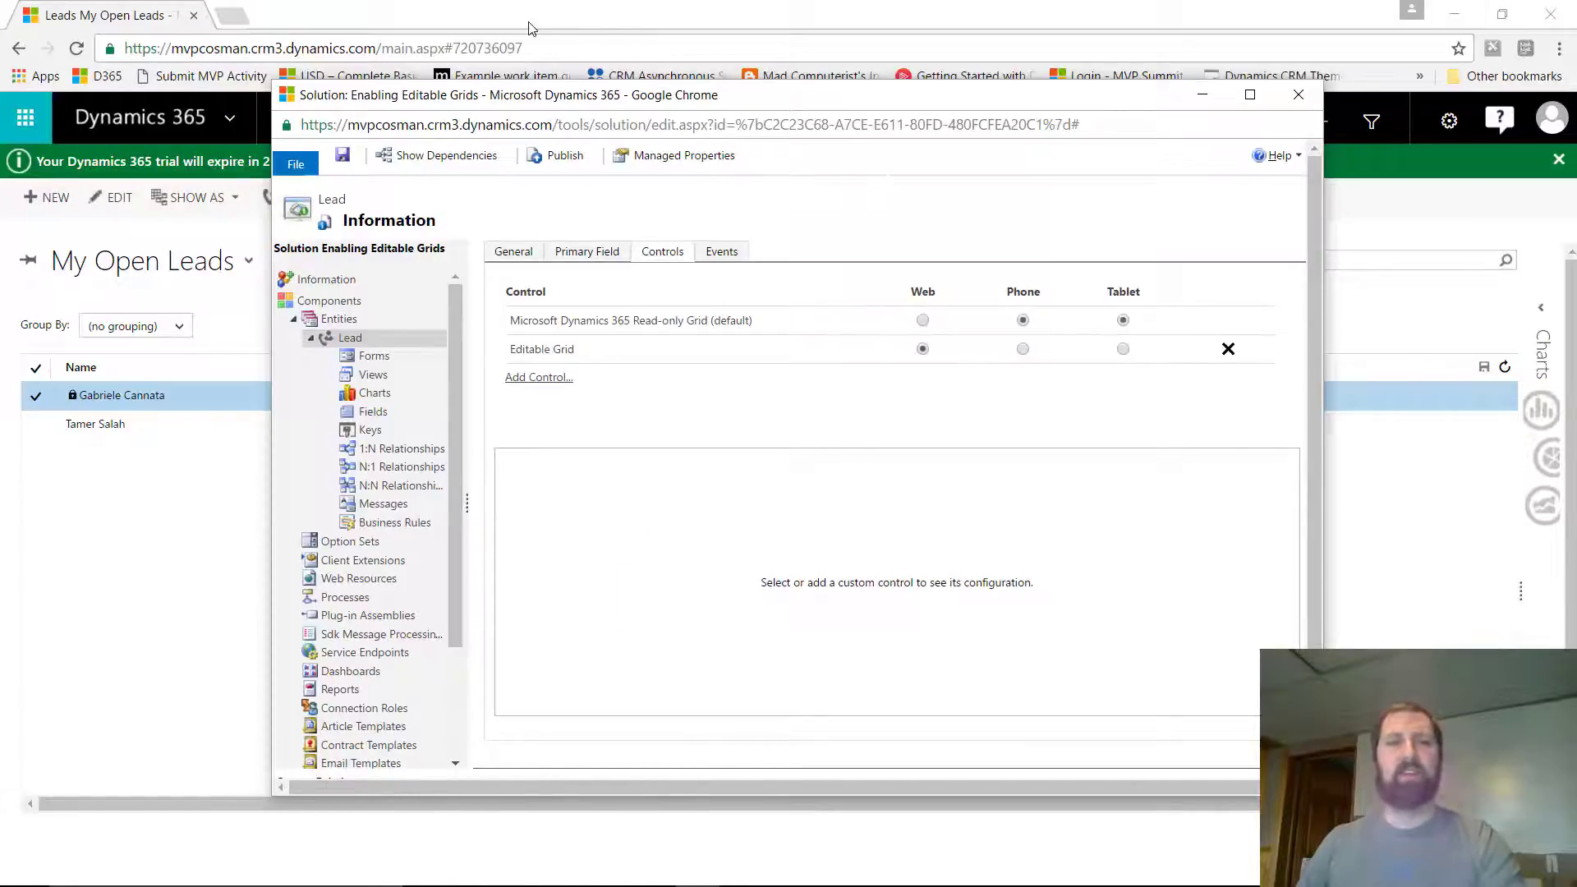
{"action": "left_click", "coordinate": [736, 258]}
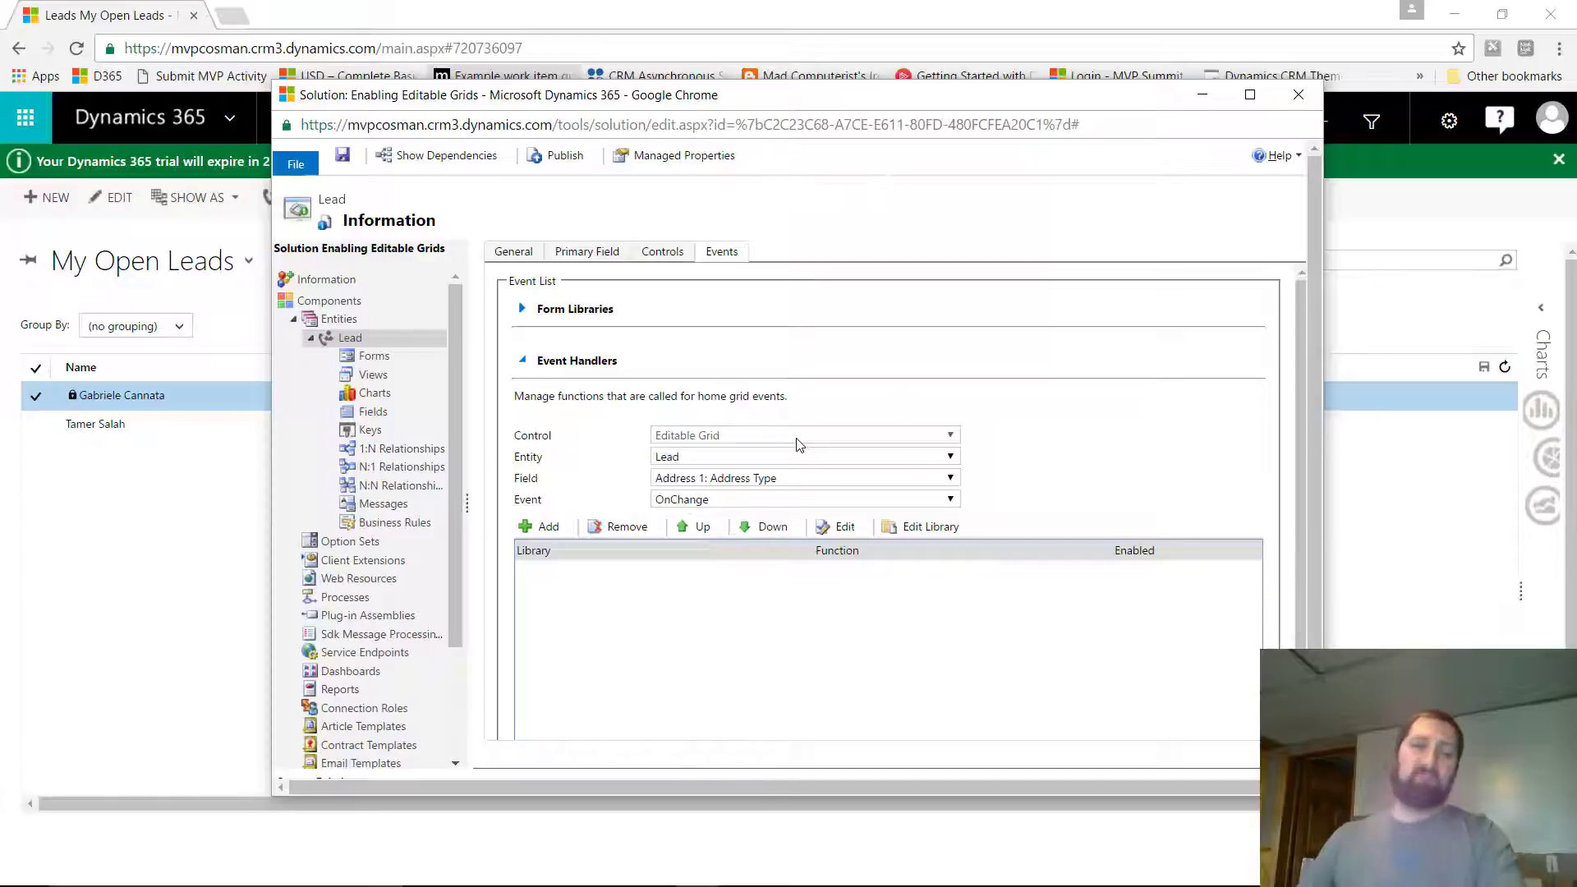
{"action": "left_click", "coordinate": [648, 261]}
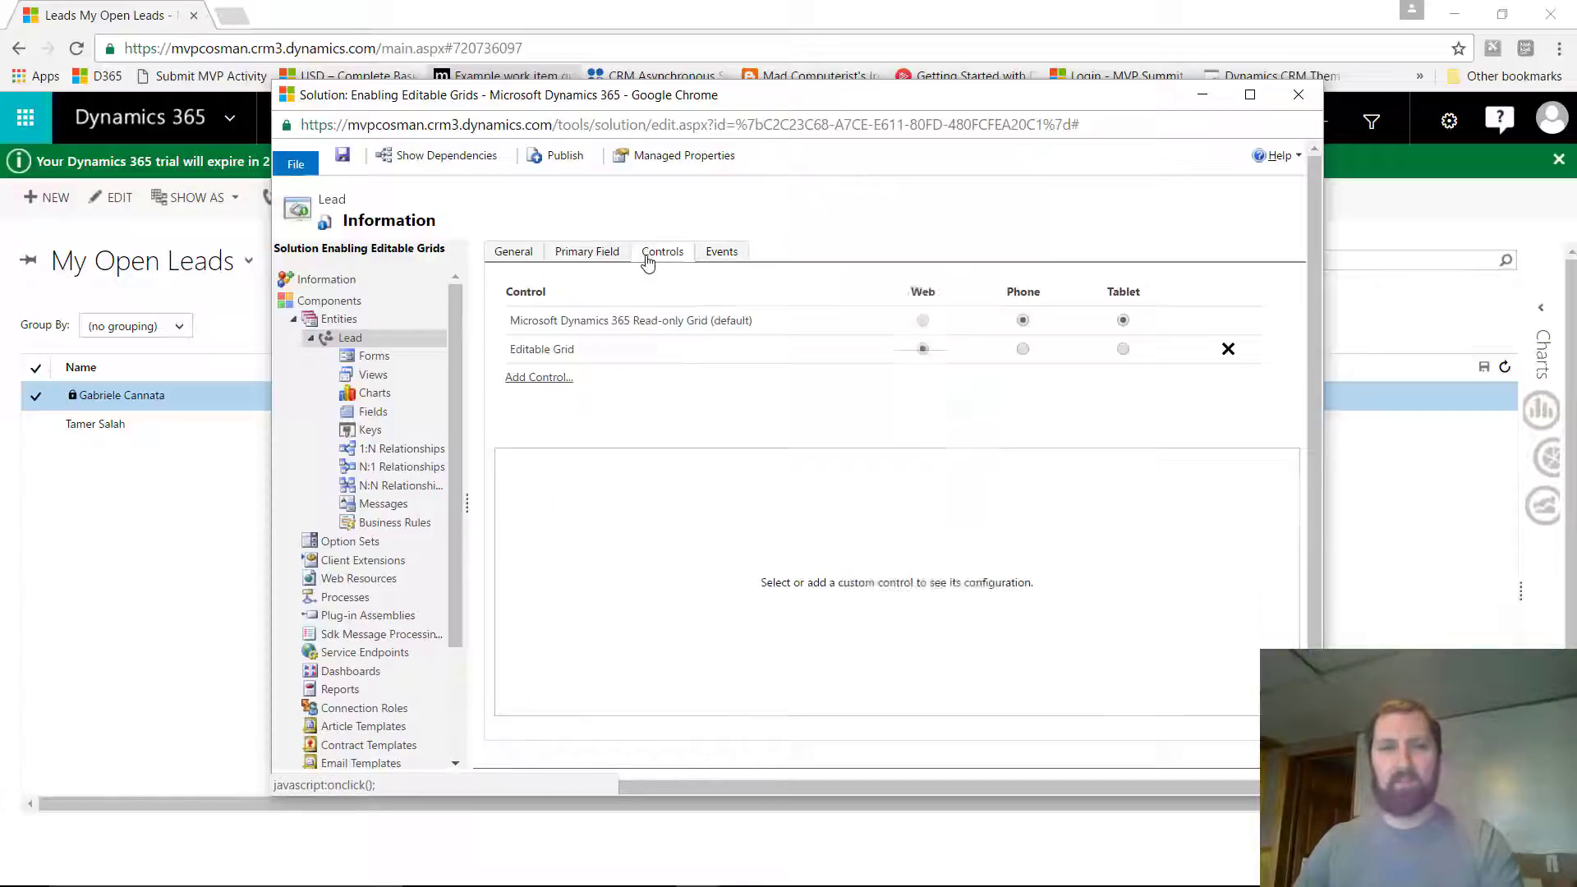
{"action": "left_click", "coordinate": [581, 348]}
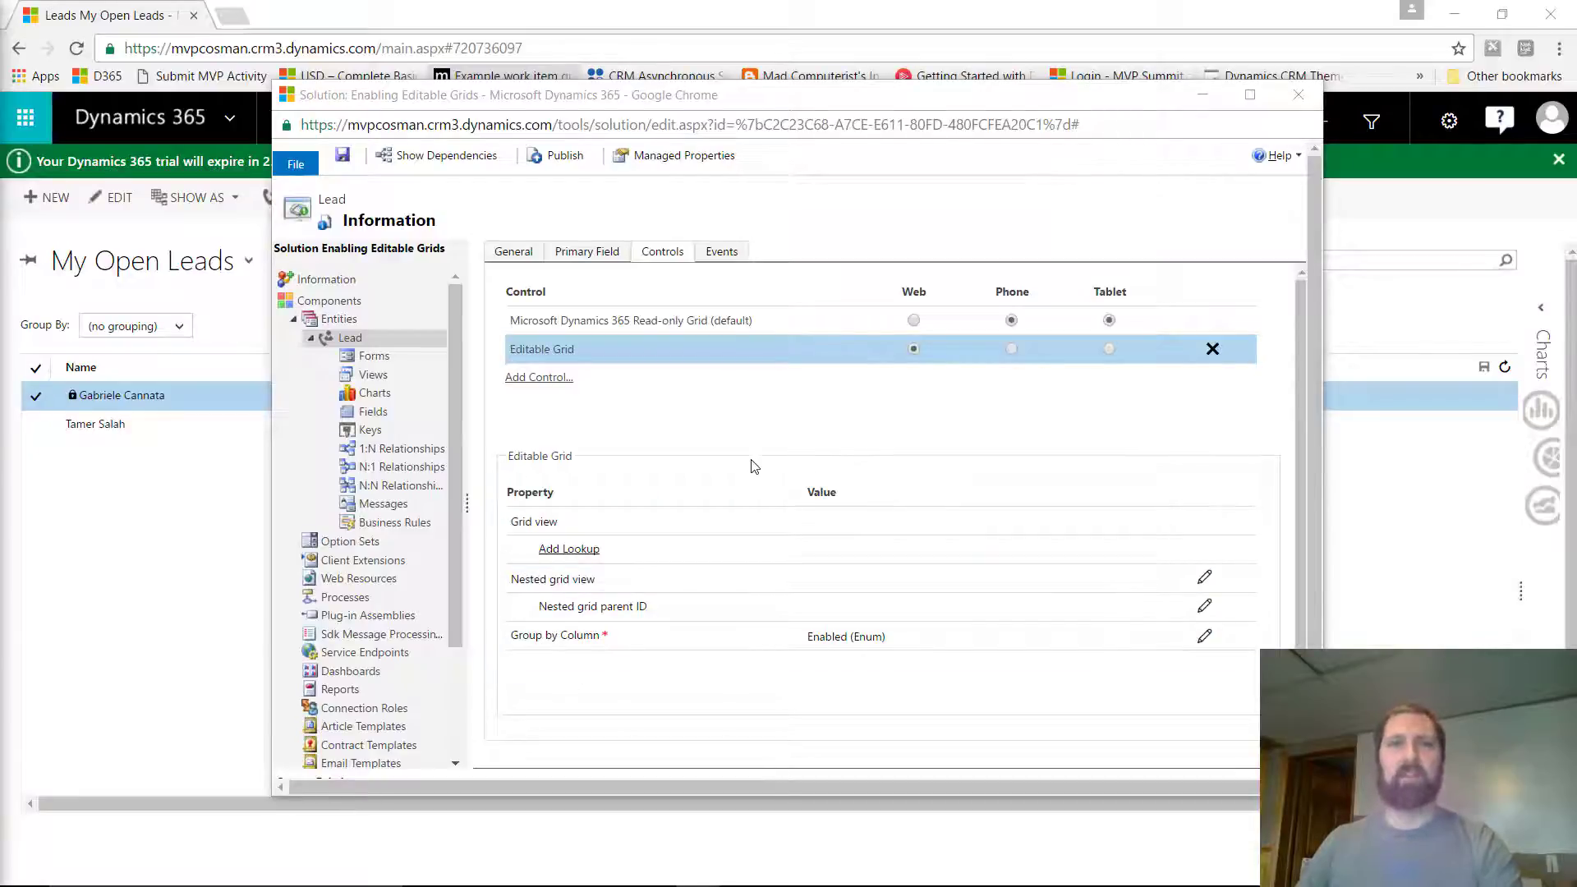
Step: Examine the available views and columns for adding a lookup to the Editable Grid, and close the dialog without configuring one
{"action": "scroll", "coordinate": [764, 472], "scroll_direction": "down", "scroll_amount": 1}
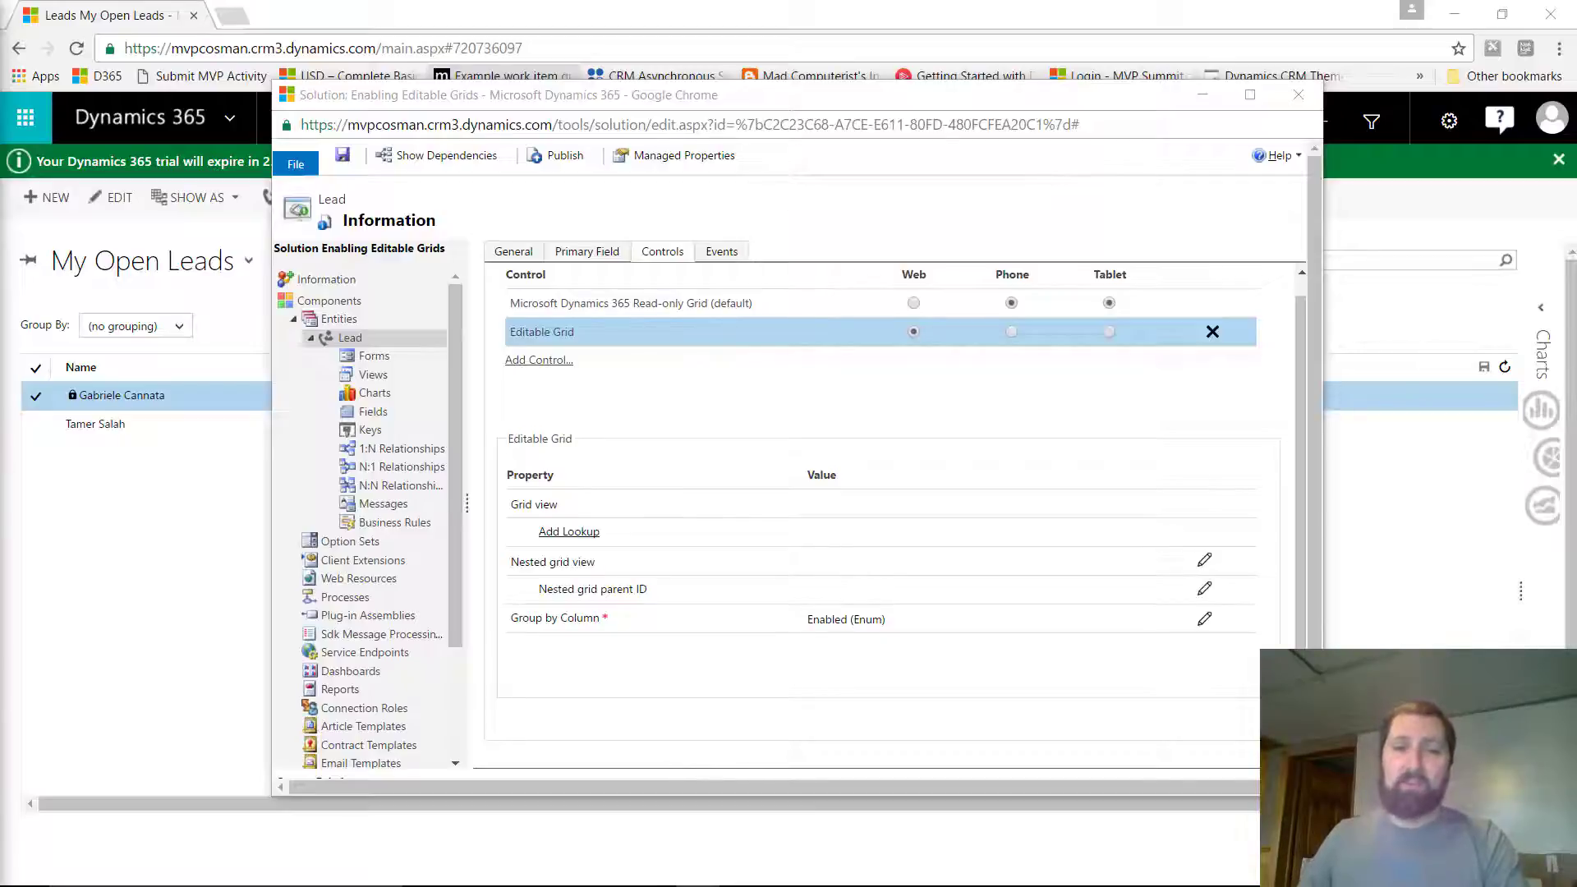
{"action": "left_click", "coordinate": [586, 532]}
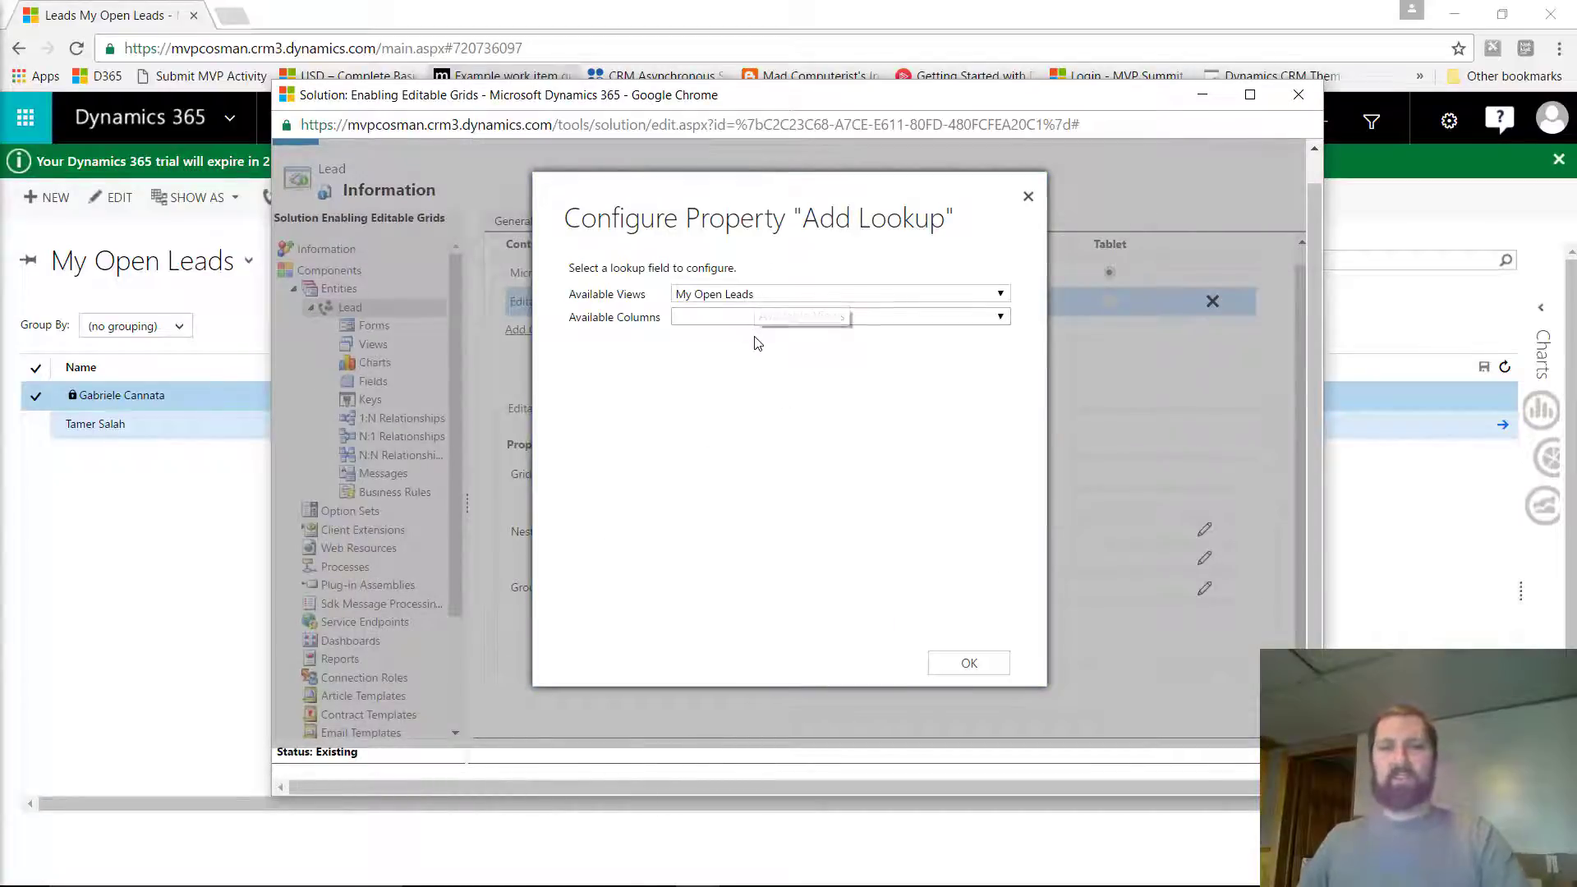
{"action": "left_click", "coordinate": [762, 317]}
{"action": "left_click", "coordinate": [762, 317]}
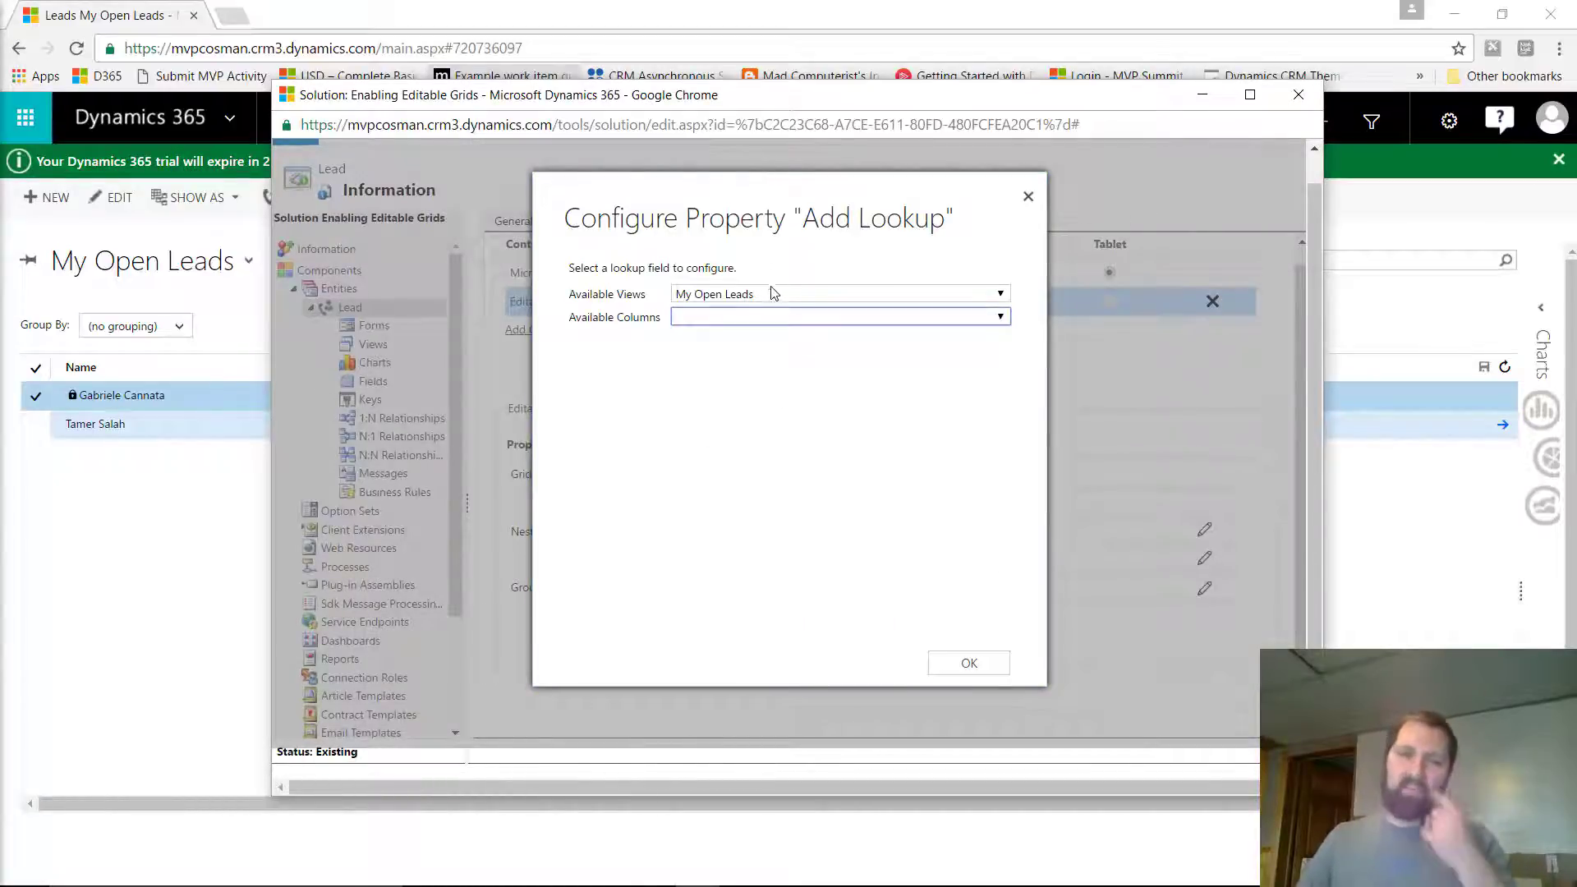
{"action": "left_click", "coordinate": [772, 297]}
{"action": "left_click", "coordinate": [772, 300]}
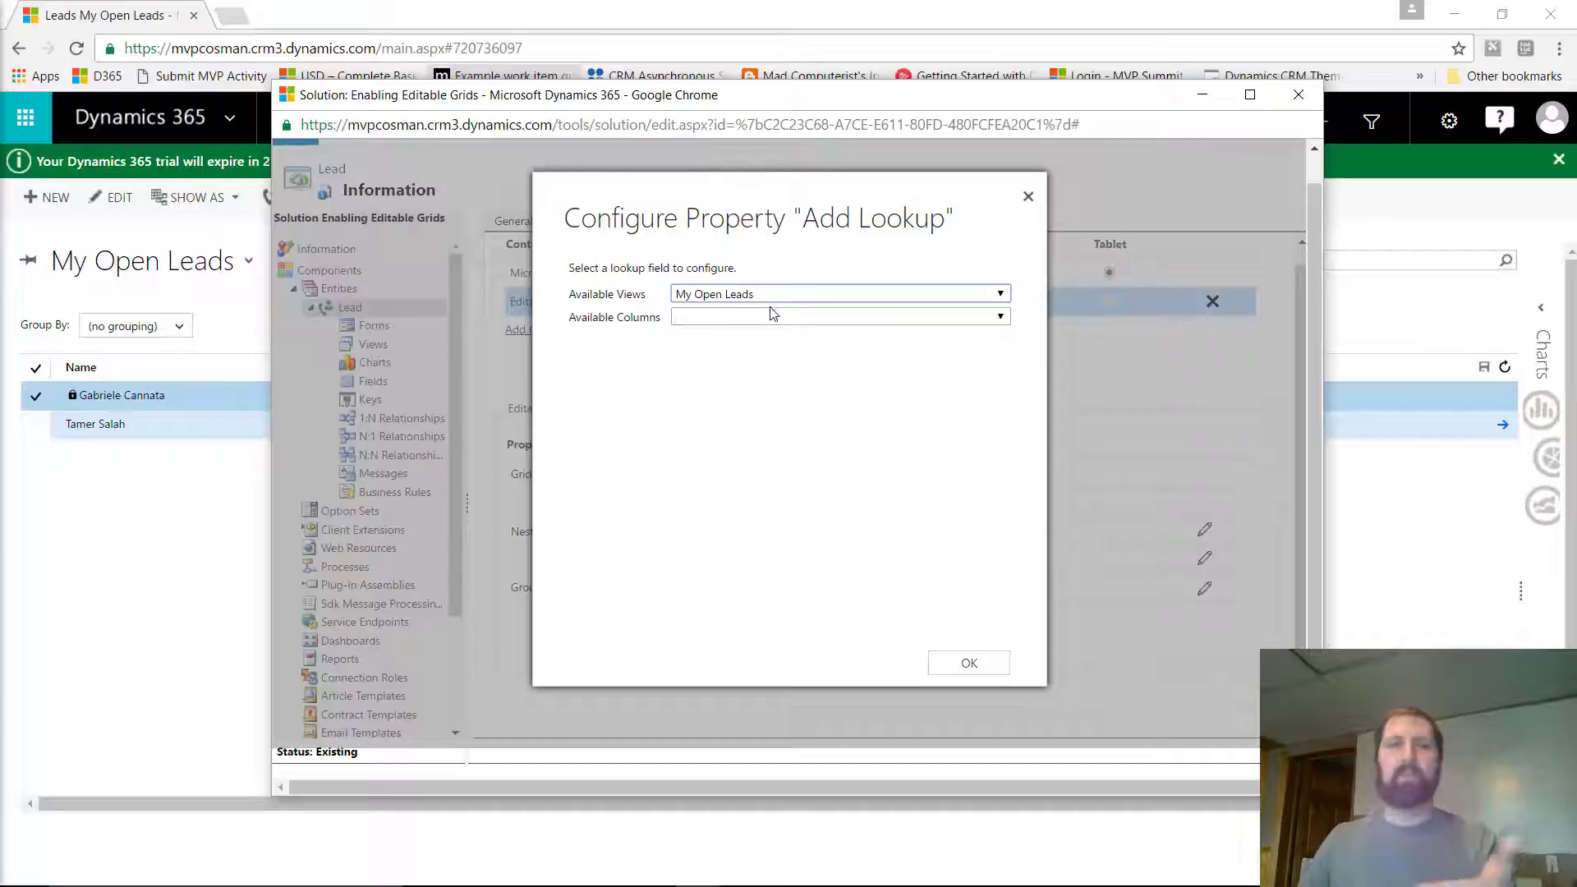
{"action": "left_click", "coordinate": [772, 320]}
{"action": "left_click", "coordinate": [769, 323]}
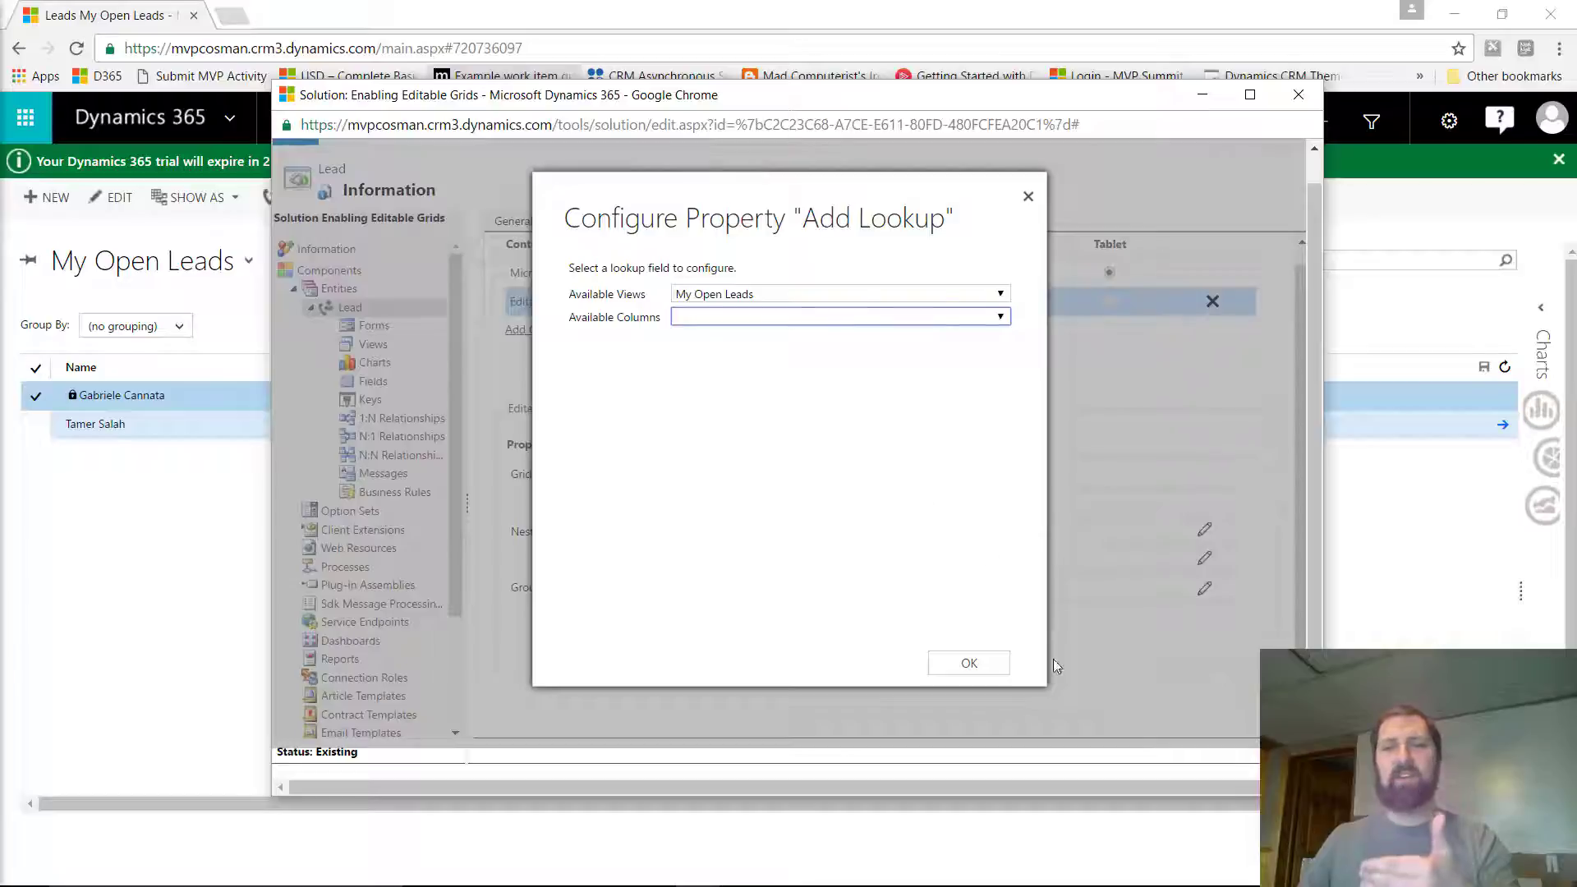
{"action": "left_click", "coordinate": [985, 663]}
{"action": "left_click", "coordinate": [1027, 196]}
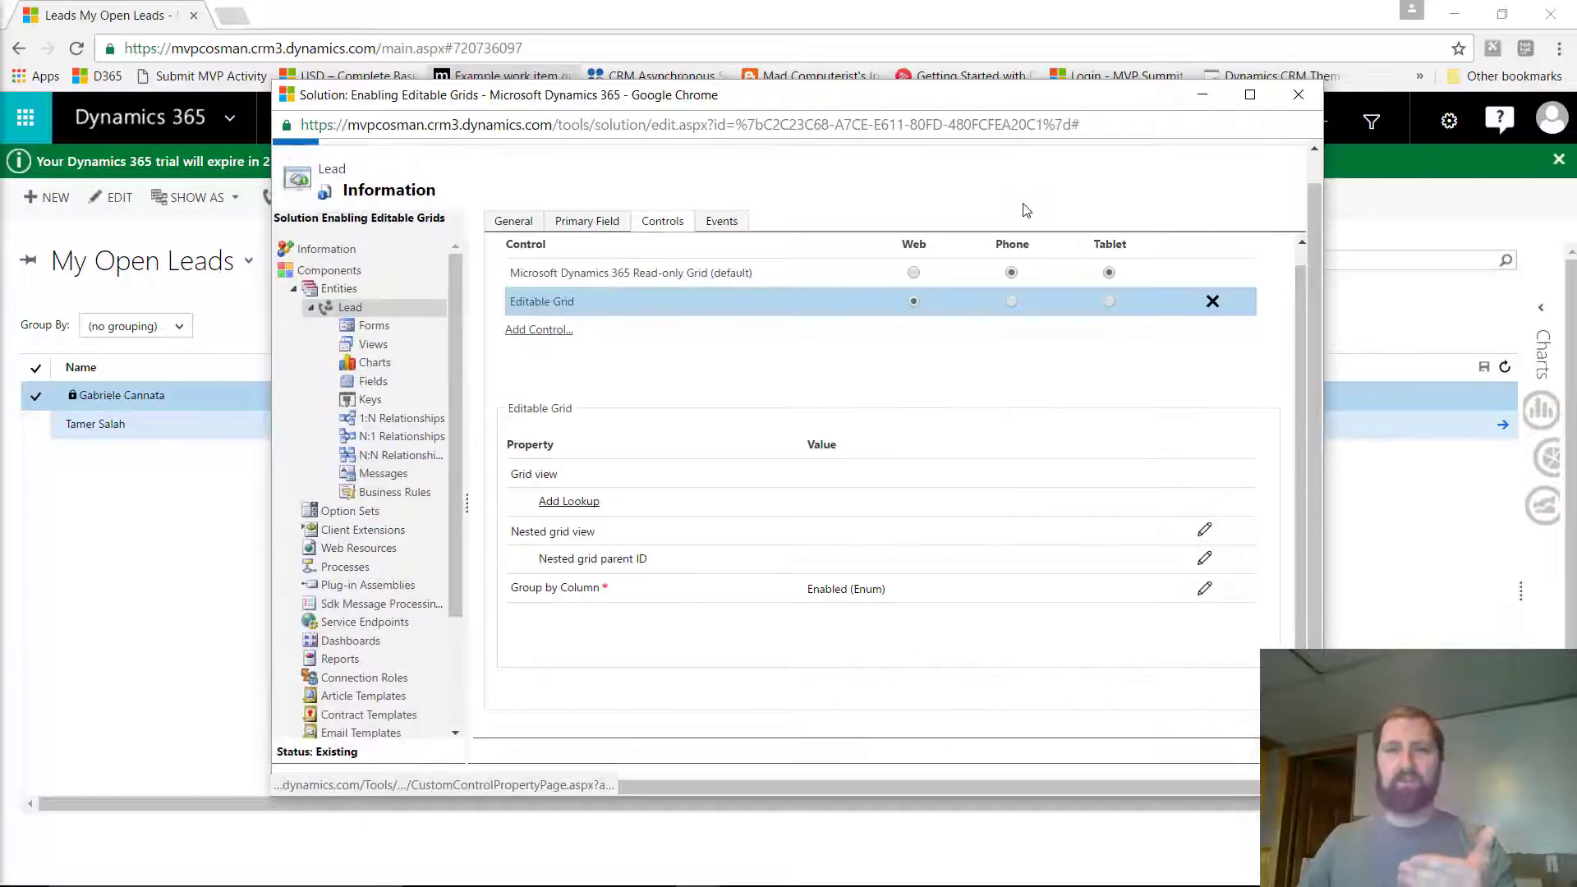